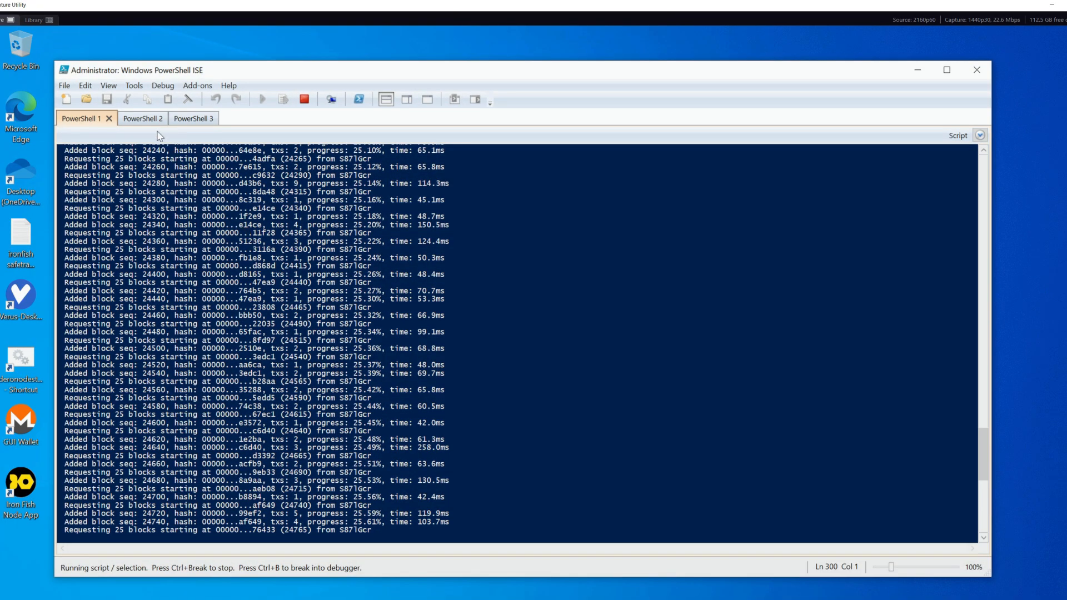
# Start creating an Iron Fish account with the internal name testvideo and copy its recovery phrase
pyautogui.click(914, 69)
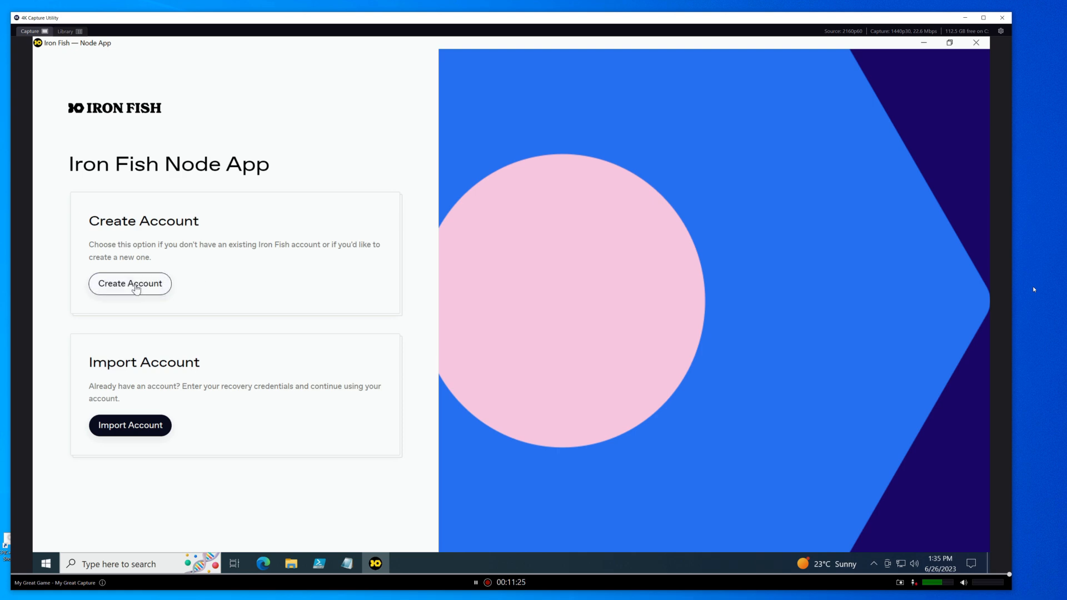
pyautogui.click(142, 289)
pyautogui.click(136, 238)
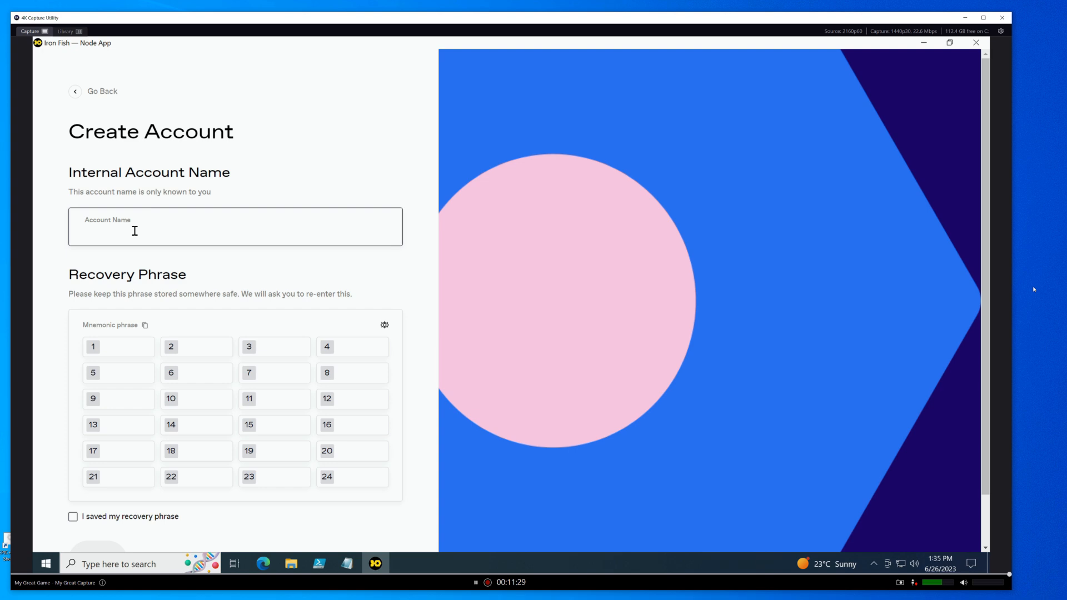
pyautogui.write('testvideo')
pyautogui.click(145, 327)
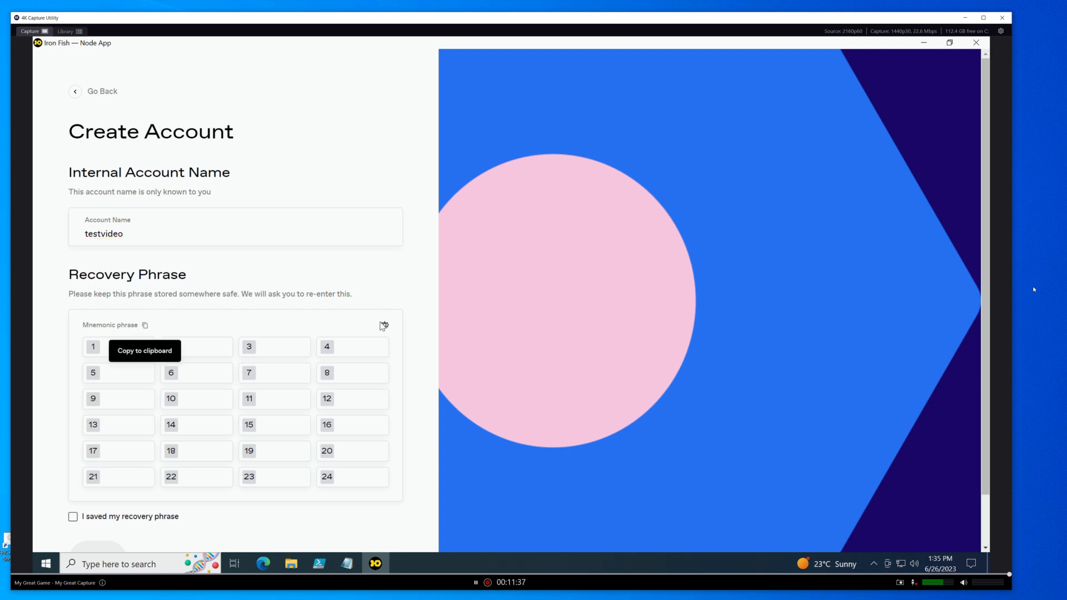
pyautogui.click(383, 325)
pyautogui.click(384, 325)
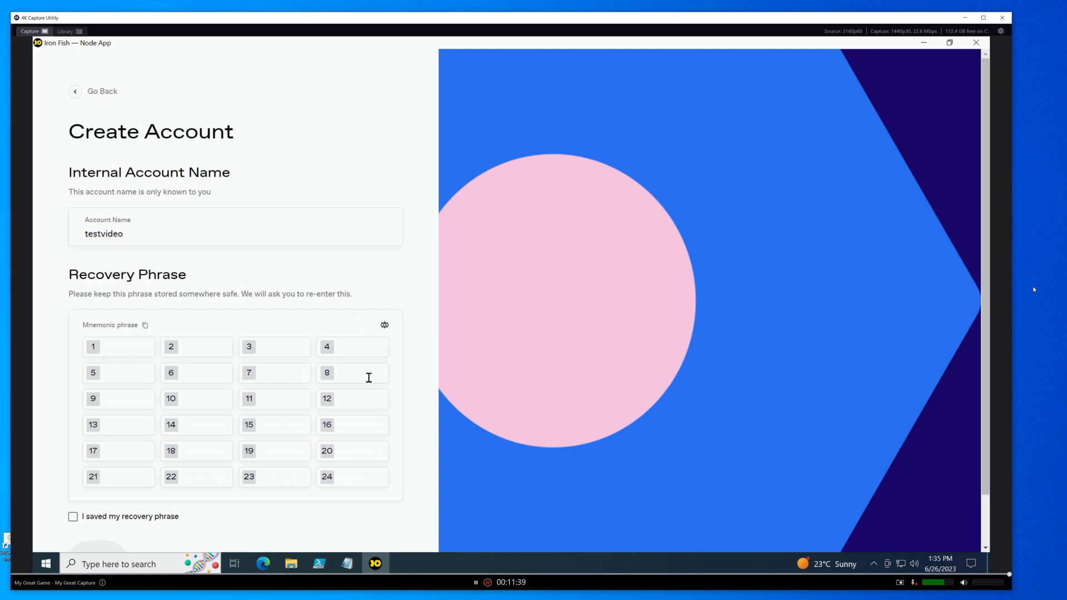
# Switch to Notepad, paste the copied recovery phrase into the blank note, and minimize it
pyautogui.click(347, 563)
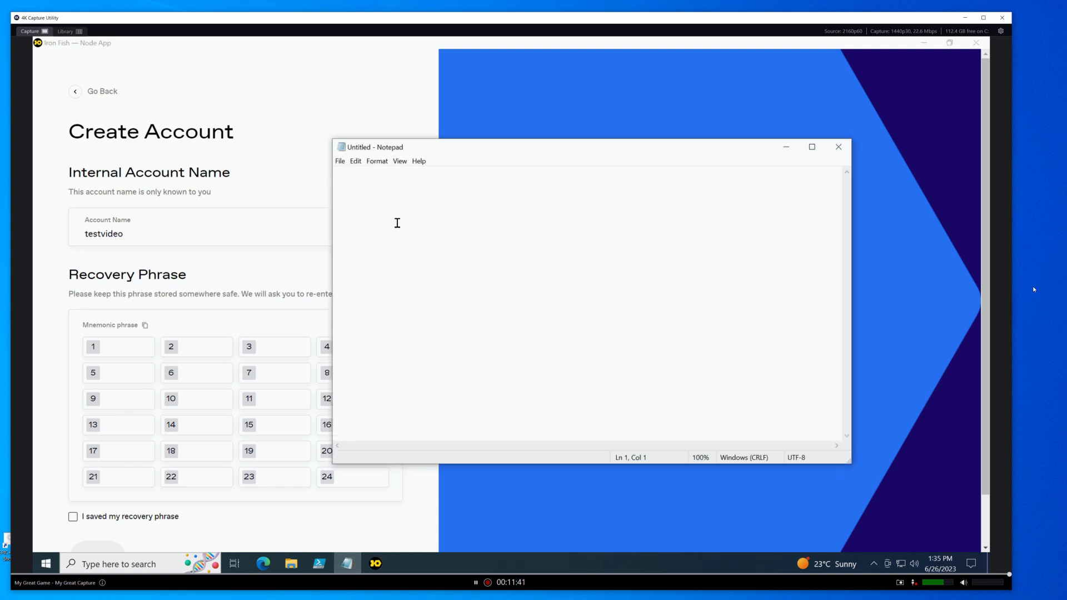
pyautogui.hotkey('ctrl', 'v')
pyautogui.press('BackSpace')
pyautogui.press('BackSpace')
pyautogui.press('BackSpace')
pyautogui.press('BackSpace')
pyautogui.press('BackSpace')
pyautogui.press('BackSpace')
pyautogui.press('BackSpace')
pyautogui.press('BackSpace')
pyautogui.click(786, 147)
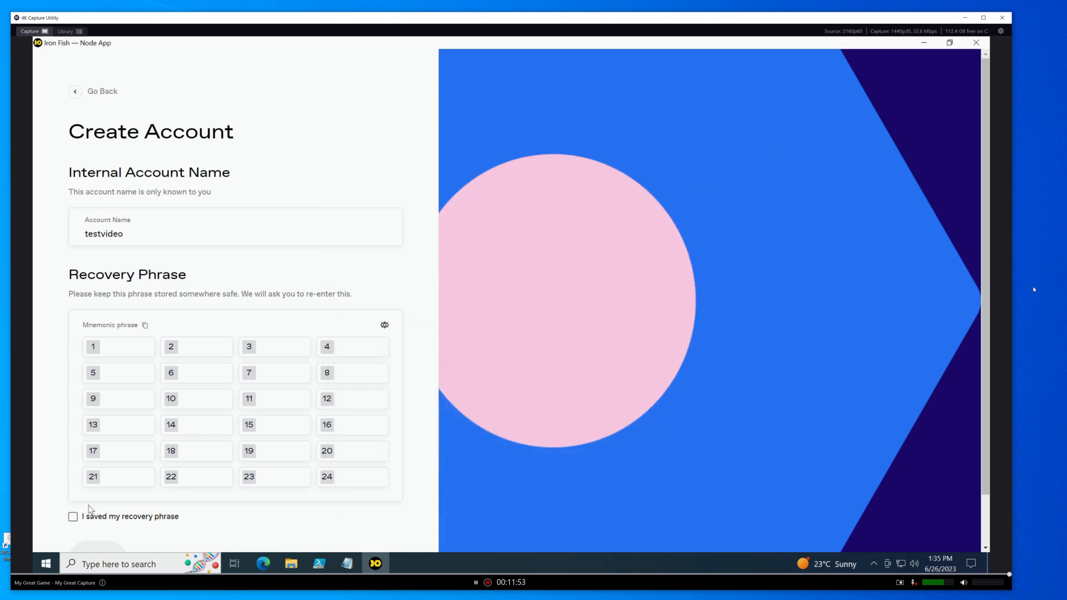
# Mark the recovery phrase as saved and continue with the account creation
pyautogui.click(74, 517)
pyautogui.scroll(-1, 138, 479)
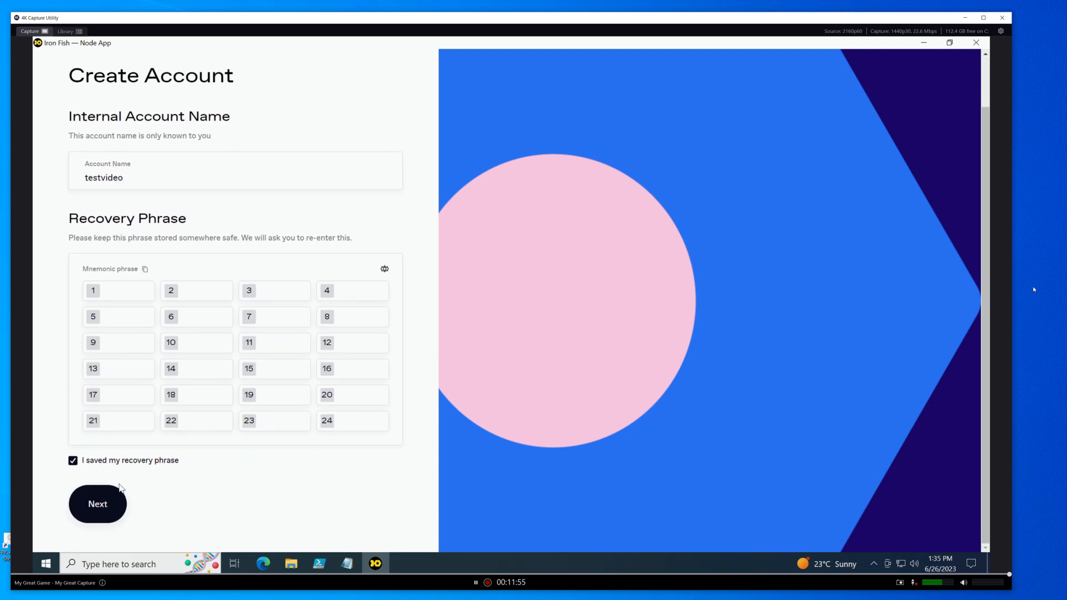
pyautogui.click(97, 505)
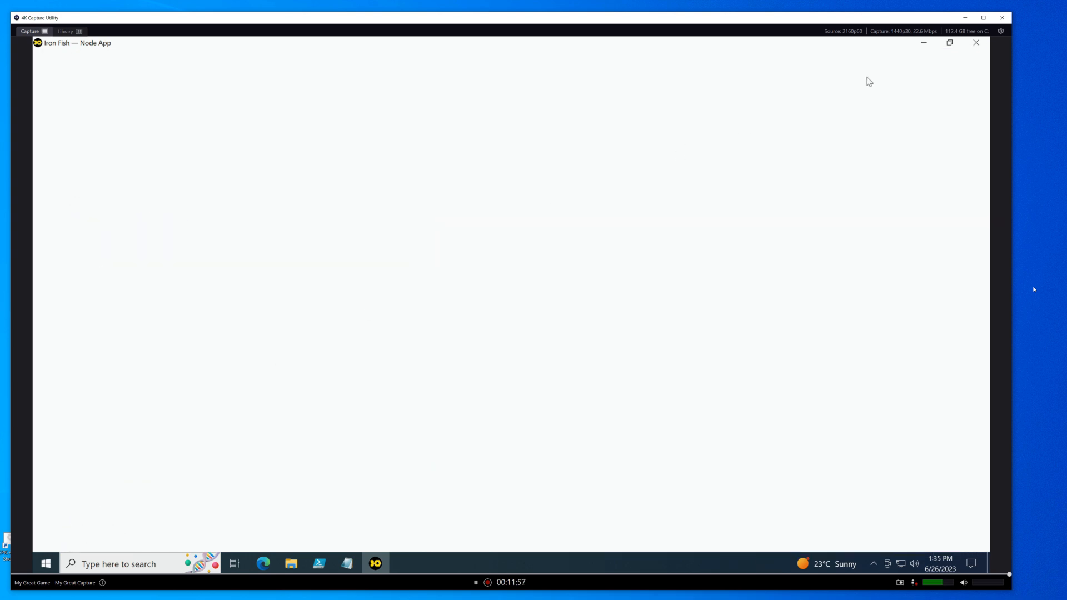
# Close the Iron Fish Node App and review the PowerShell 1 and PowerShell 3 sessions in PowerShell ISE
pyautogui.click(949, 42)
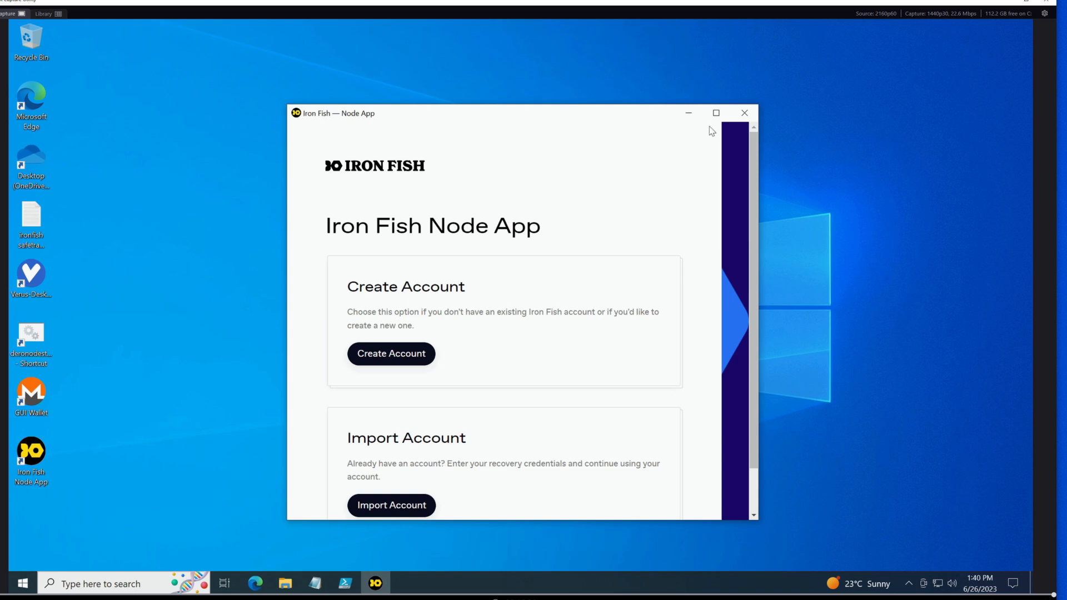
pyautogui.click(753, 113)
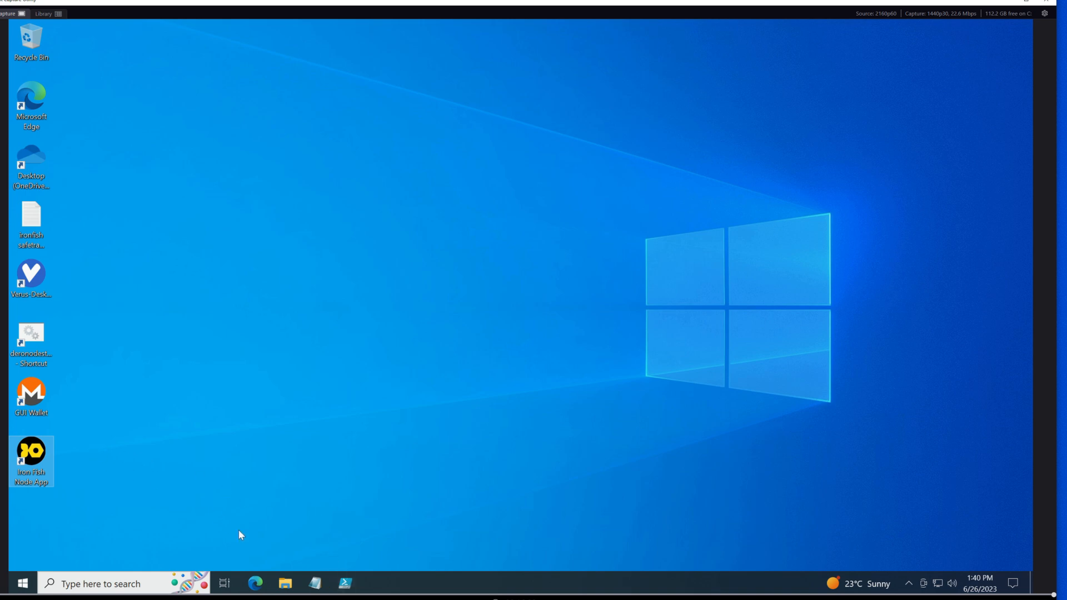
pyautogui.click(345, 587)
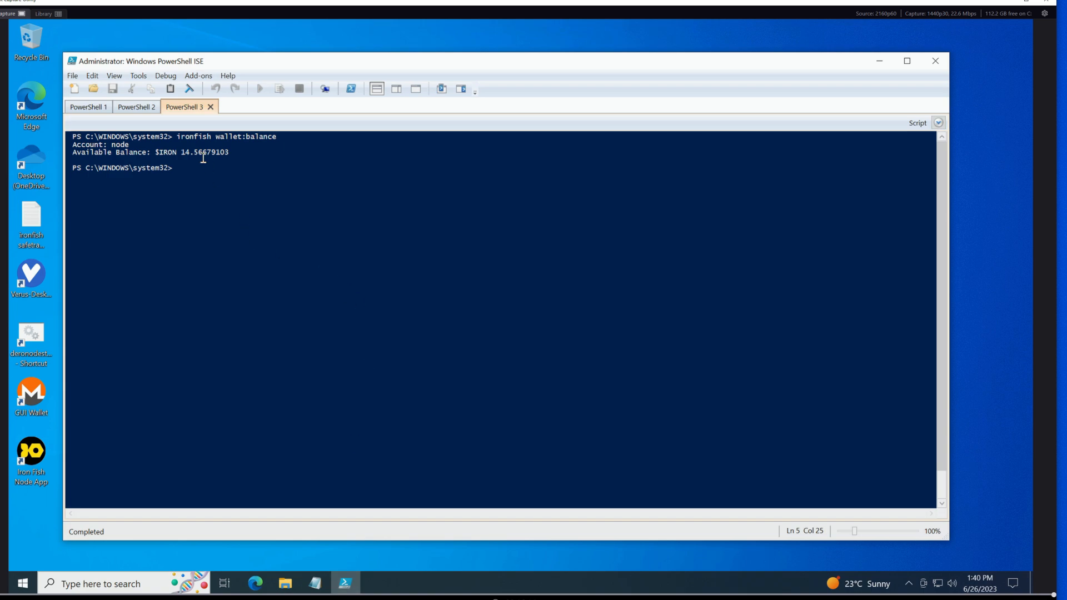
pyautogui.click(143, 112)
pyautogui.click(88, 108)
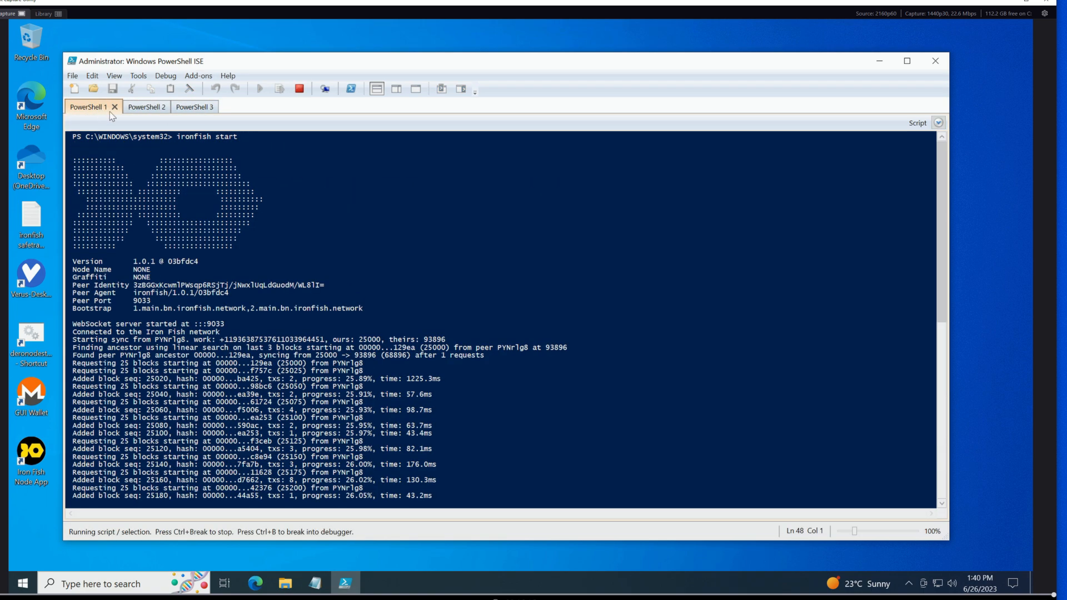
pyautogui.click(186, 108)
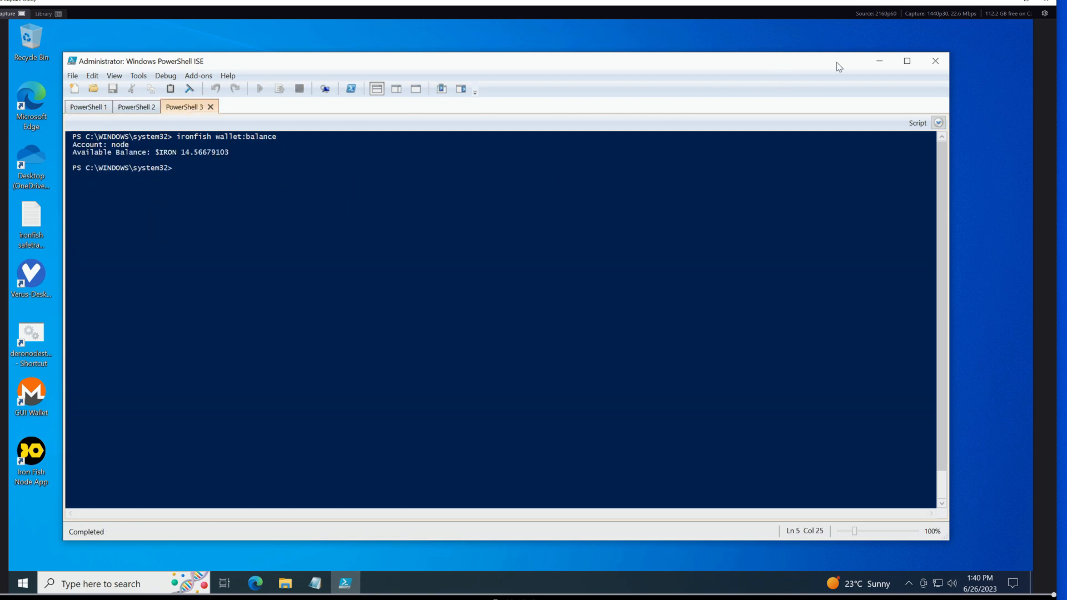
pyautogui.click(880, 60)
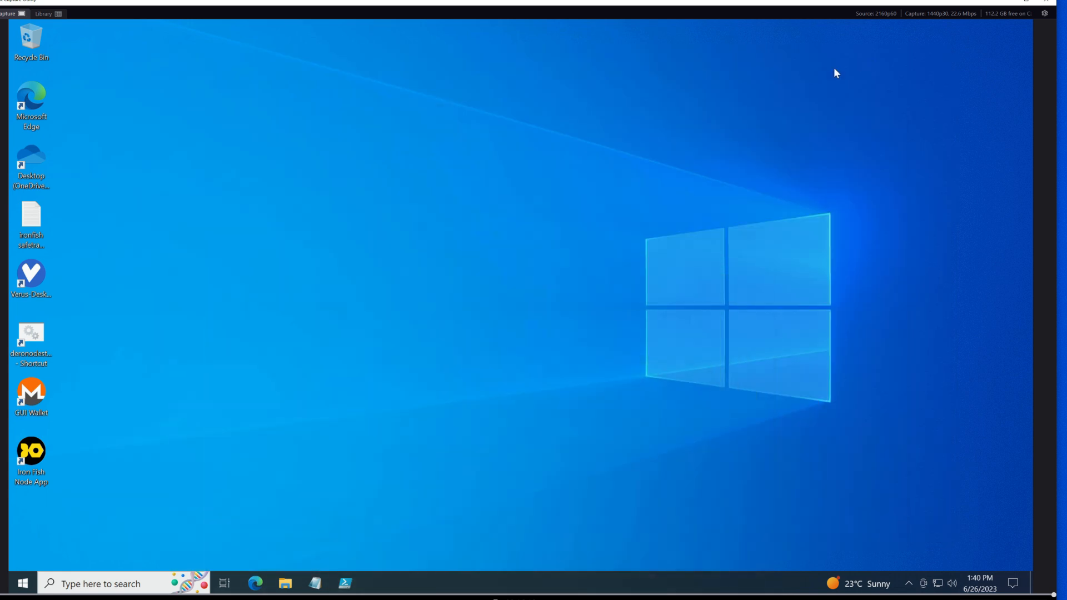
pyautogui.doubleClick(31, 464)
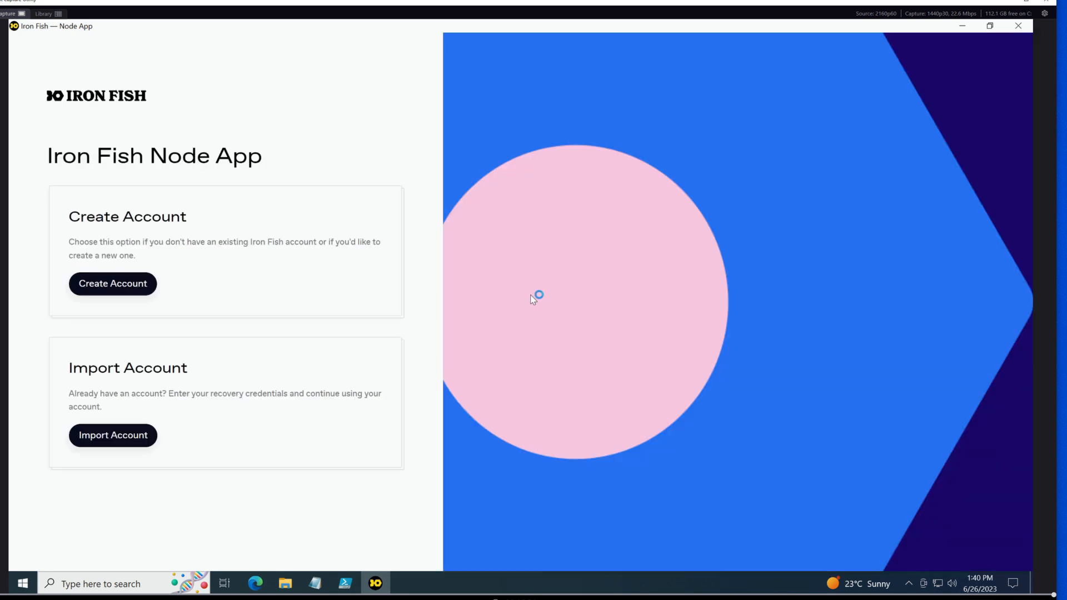
pyautogui.click(990, 26)
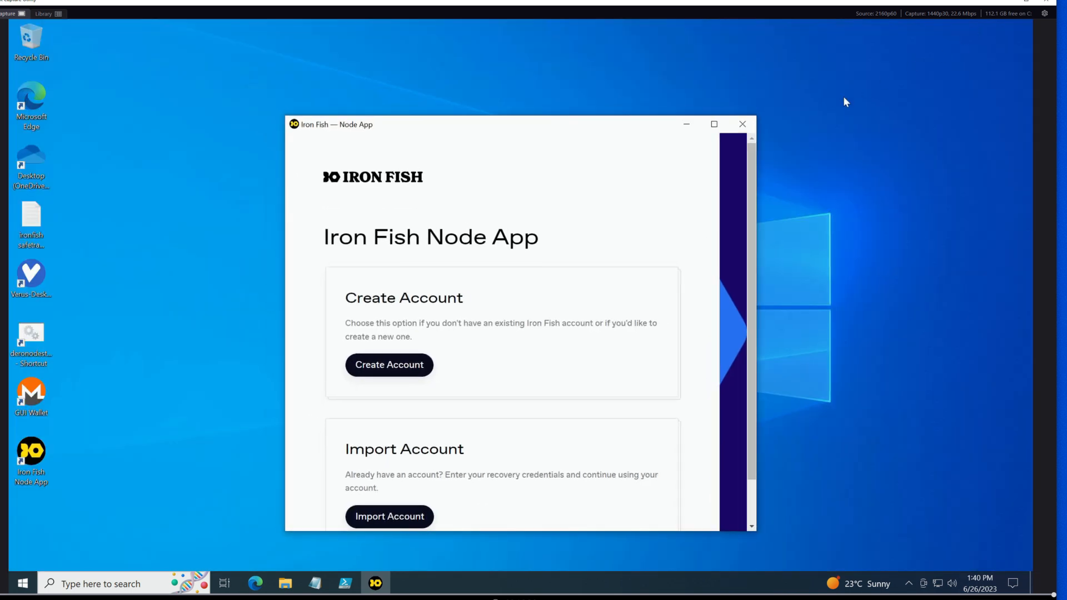
pyautogui.click(745, 125)
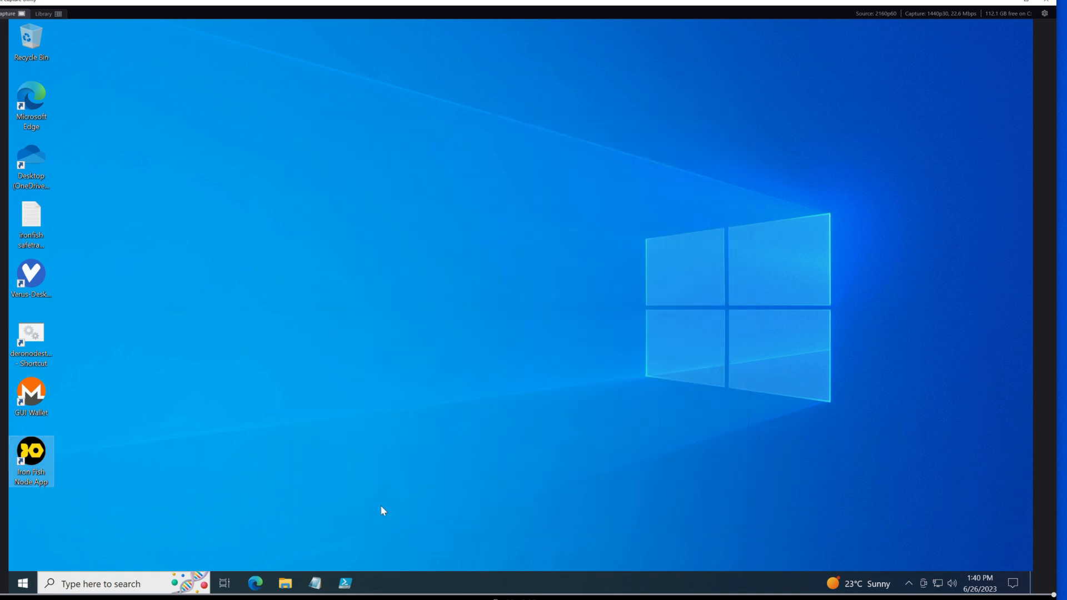
# Close PowerShell ISE completely and relaunch the Iron Fish Node App
pyautogui.click(342, 590)
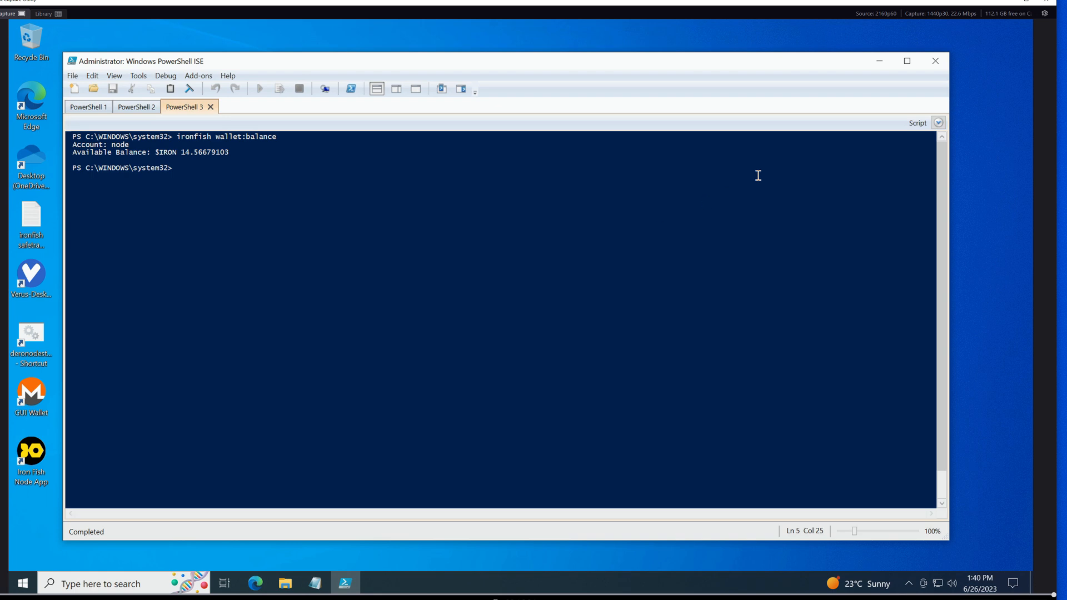
pyautogui.click(939, 62)
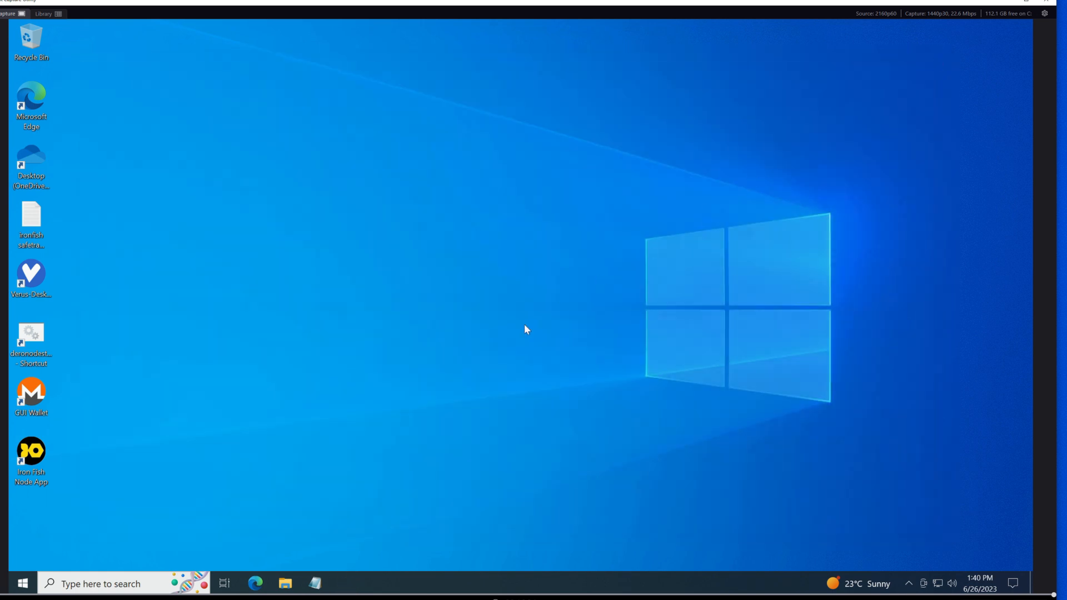
pyautogui.doubleClick(37, 455)
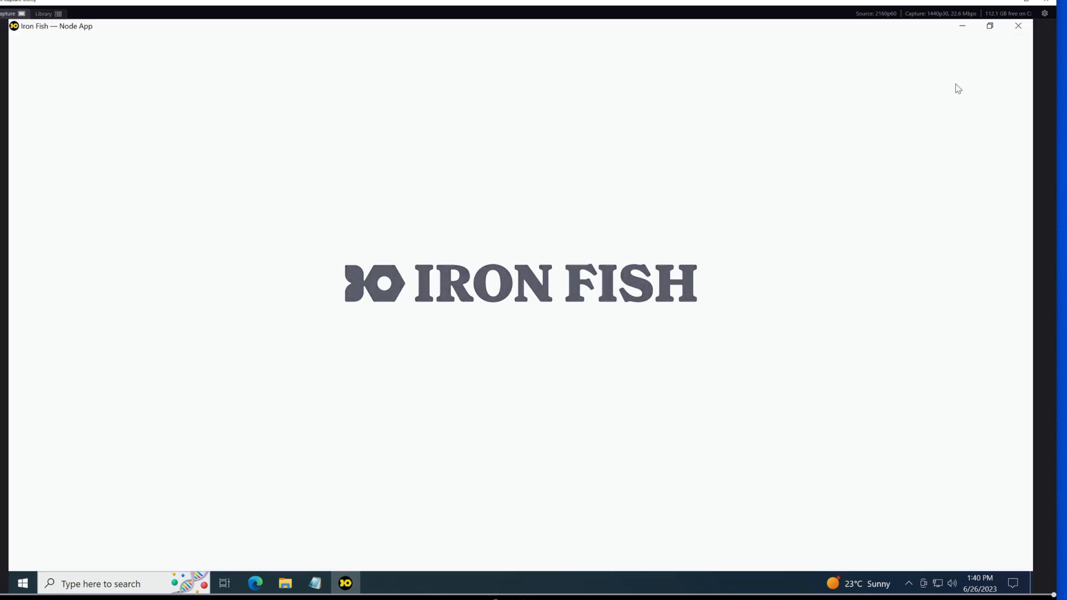
# Restore the Node App to a floating window, widen it until the navigation labels show, and reposition it slightly
pyautogui.click(990, 26)
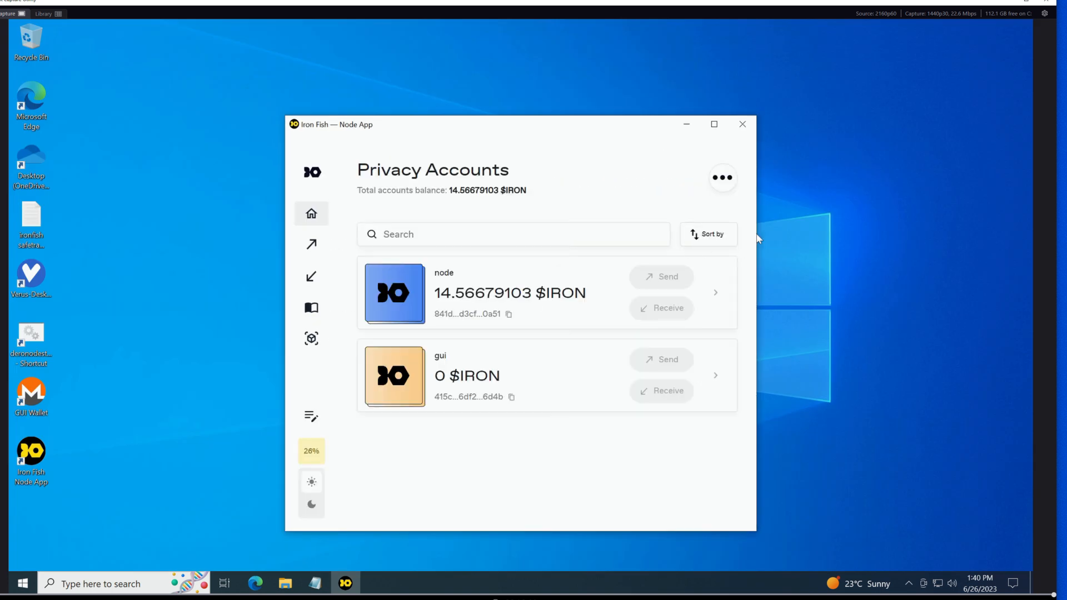
pyautogui.moveTo(757, 237); pyautogui.dragTo(853, 236)
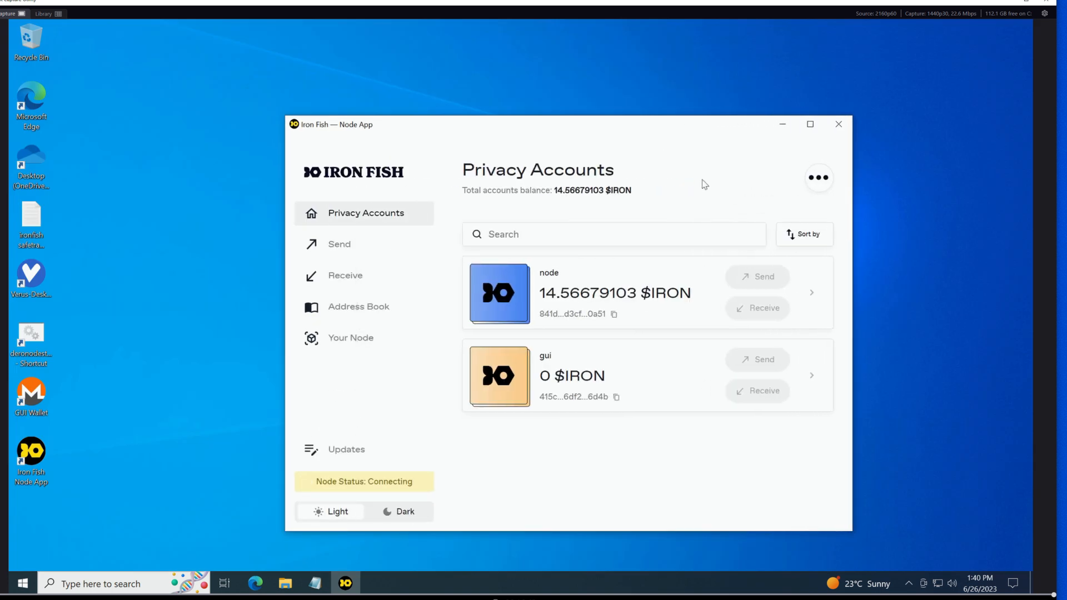
pyautogui.moveTo(652, 125); pyautogui.dragTo(637, 120)
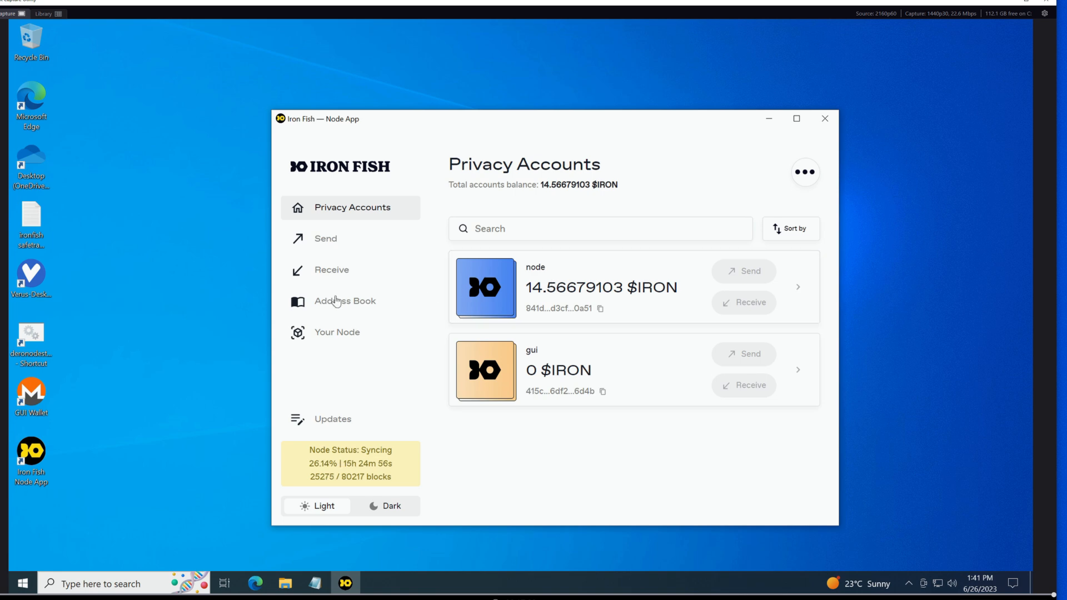
# Look at the Address Book and return to the Privacy Accounts overview
pyautogui.click(324, 310)
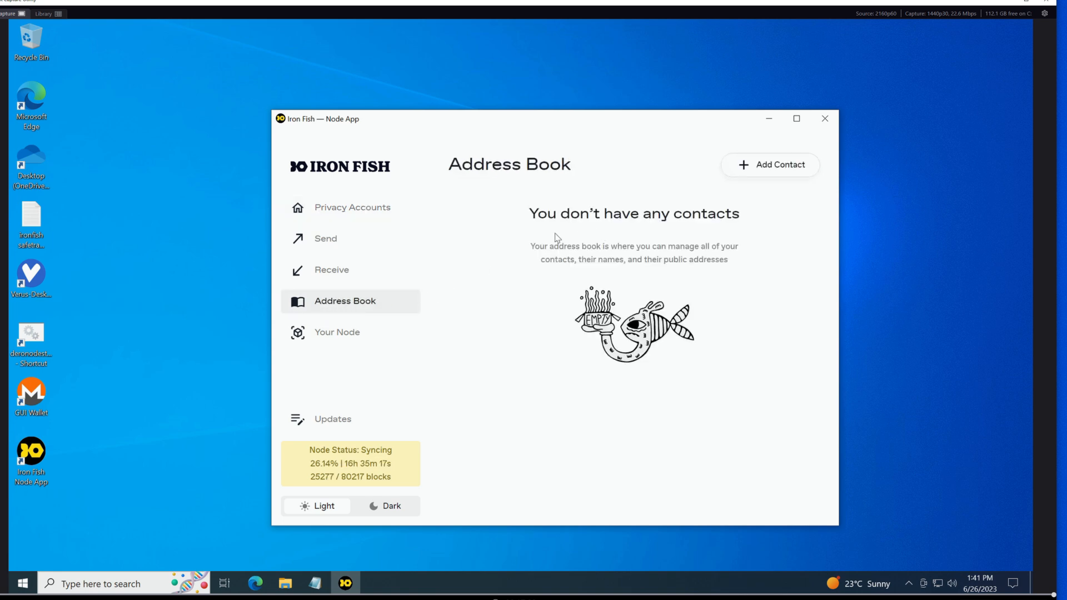
pyautogui.click(346, 210)
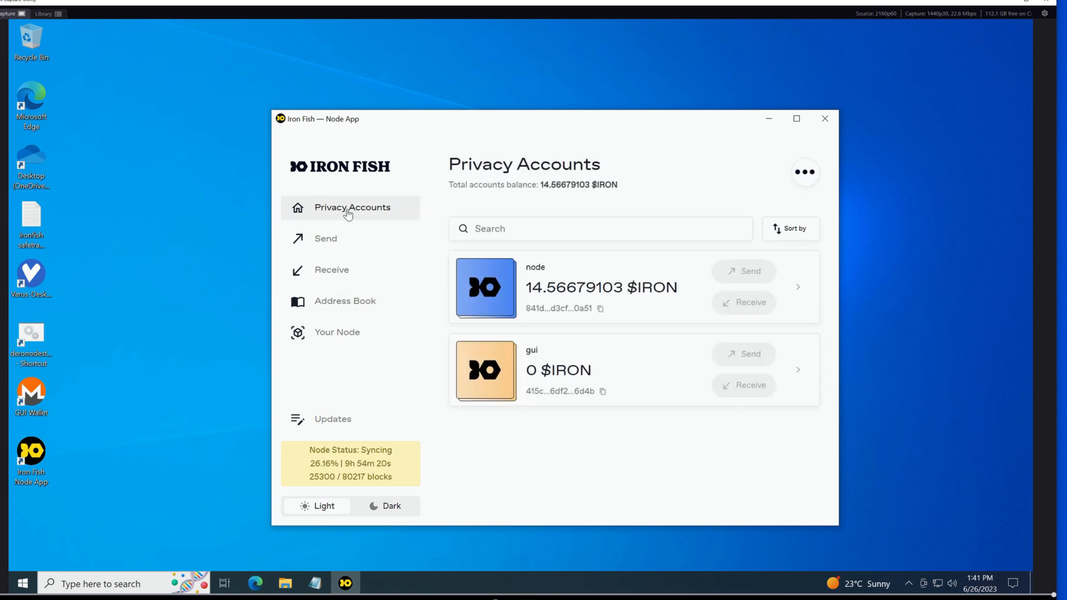
# Start a new account from Privacy Accounts and set its internal account name to testvideo
pyautogui.click(807, 172)
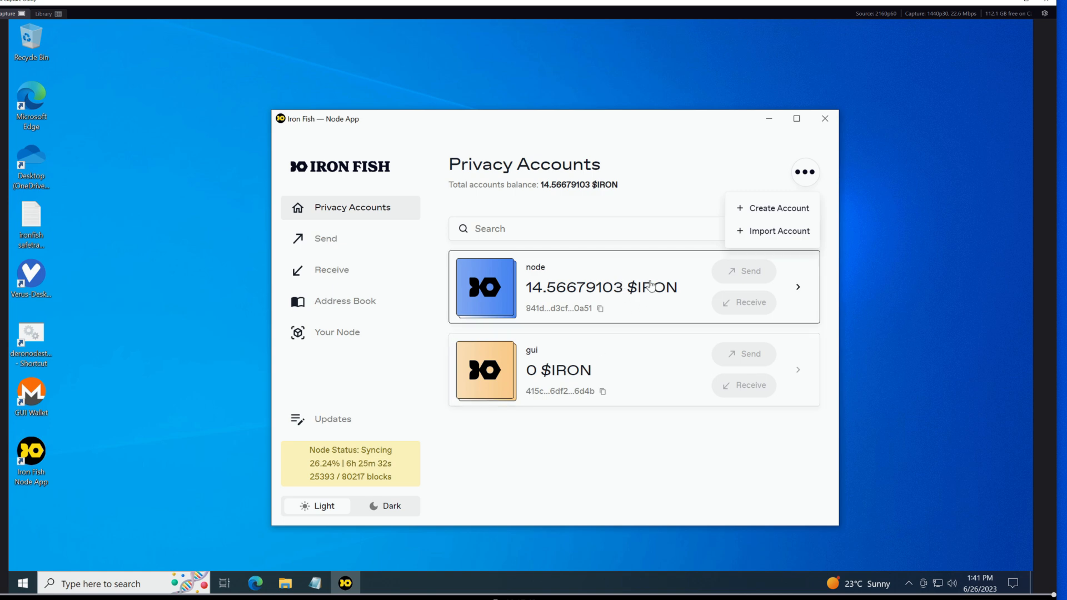
pyautogui.click(769, 215)
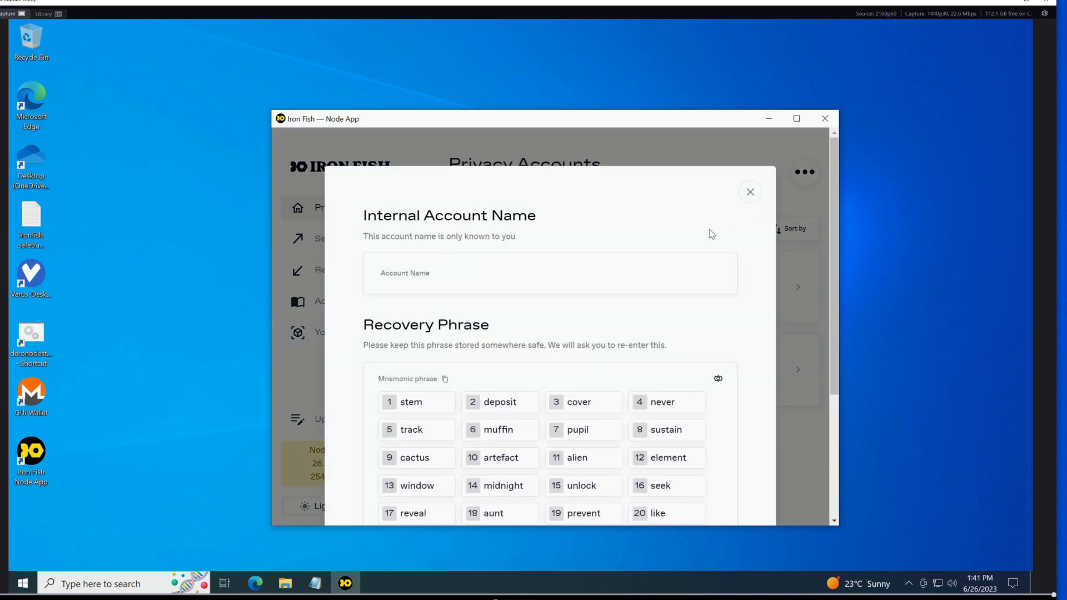
pyautogui.scroll(-3, 530, 288)
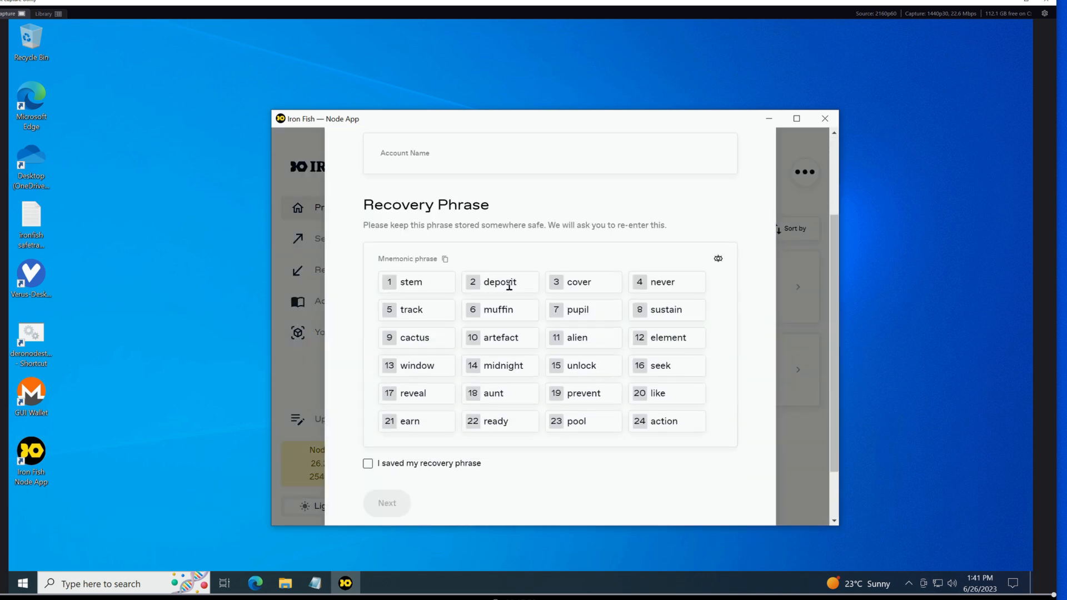
pyautogui.scroll(1, 517, 289)
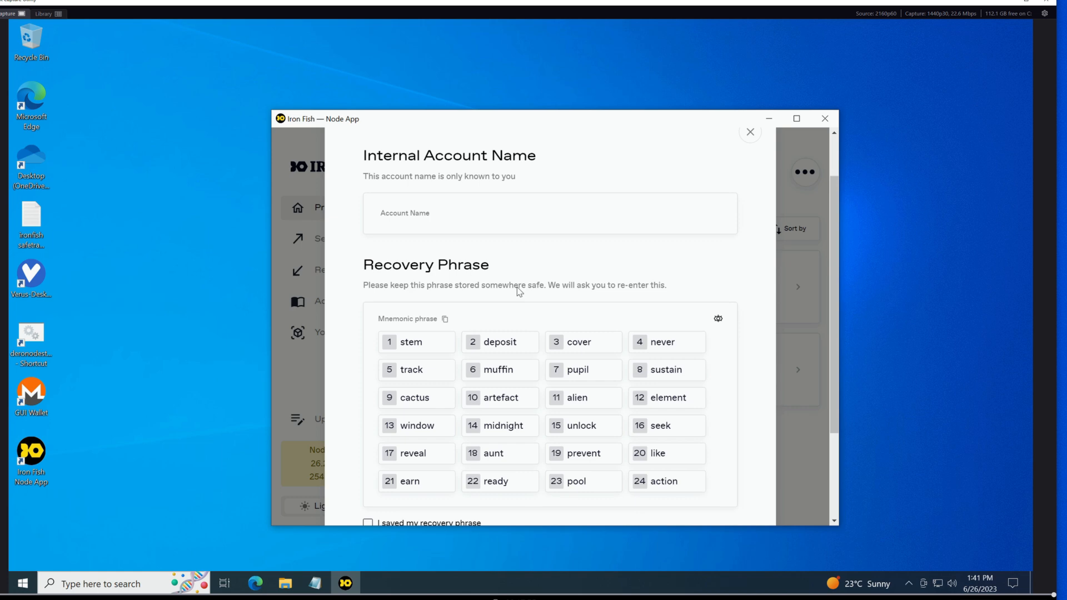
pyautogui.click(421, 217)
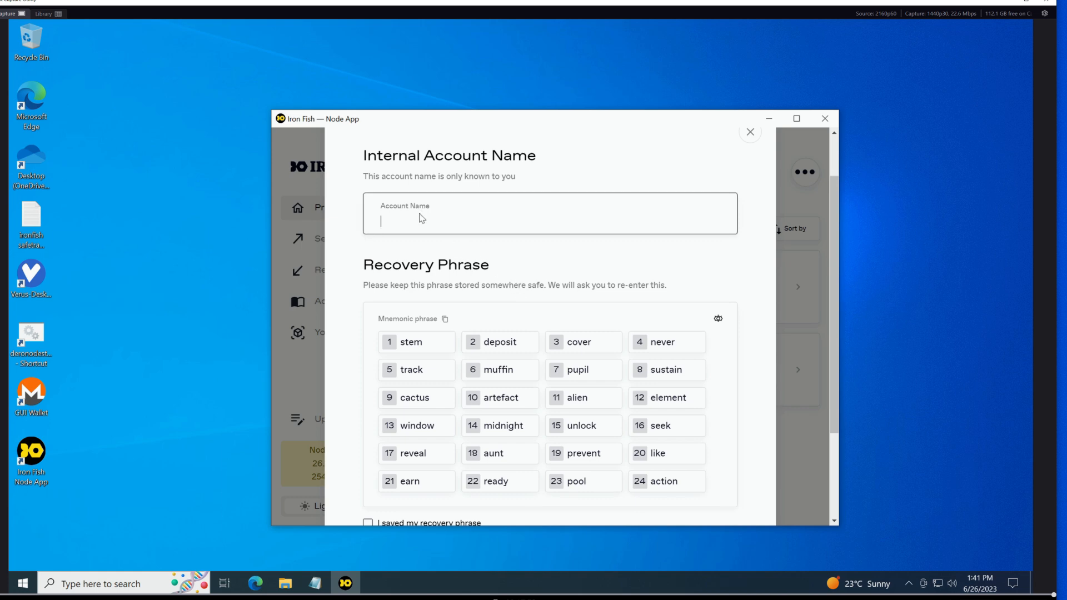
pyautogui.write('twa')
pyautogui.press('BackSpace')
pyautogui.press('BackSpace')
pyautogui.write('testvide')
# Copy the new account's recovery phrase, mark it as saved and continue to the phrase confirmation
pyautogui.click(444, 319)
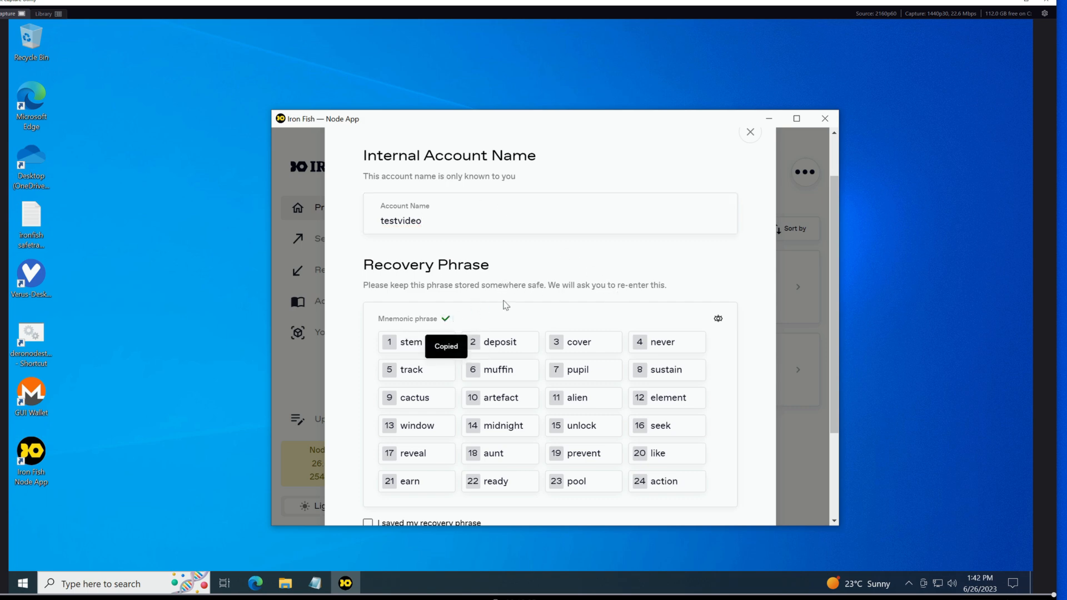
pyautogui.scroll(-2, 532, 289)
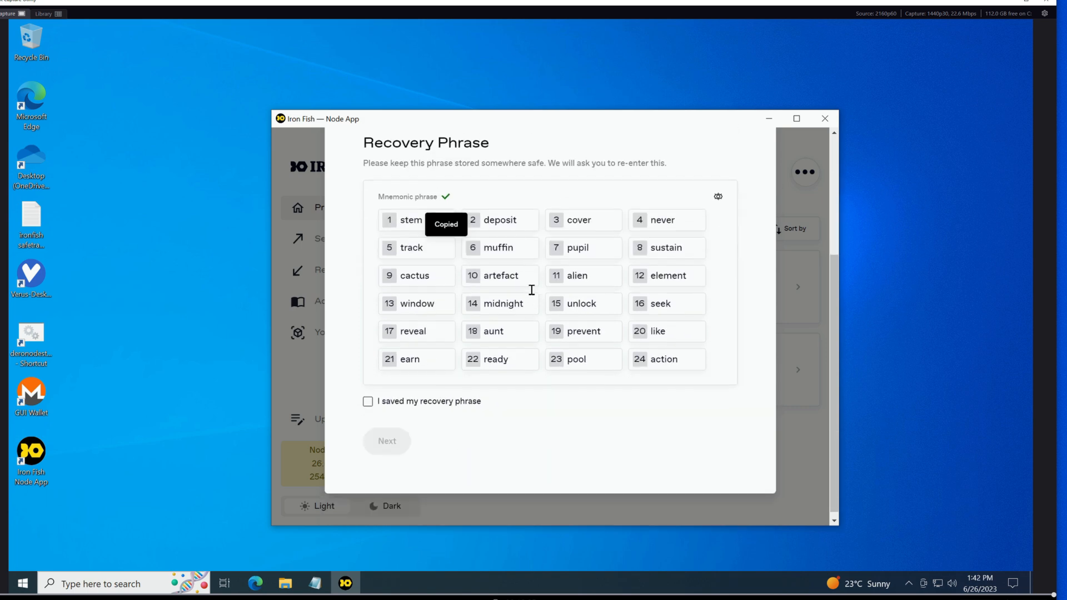
pyautogui.click(368, 396)
pyautogui.click(388, 434)
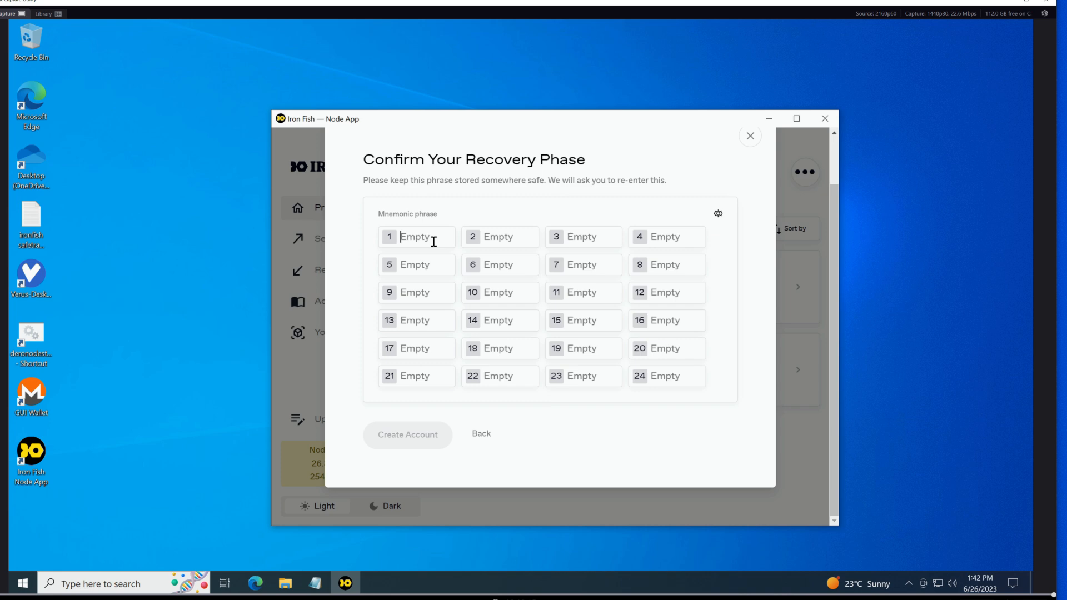
# Paste the recovery phrase into the mnemonic confirmation fields and create the account
pyautogui.click(434, 242)
pyautogui.hotkey('ctrl', 'v')
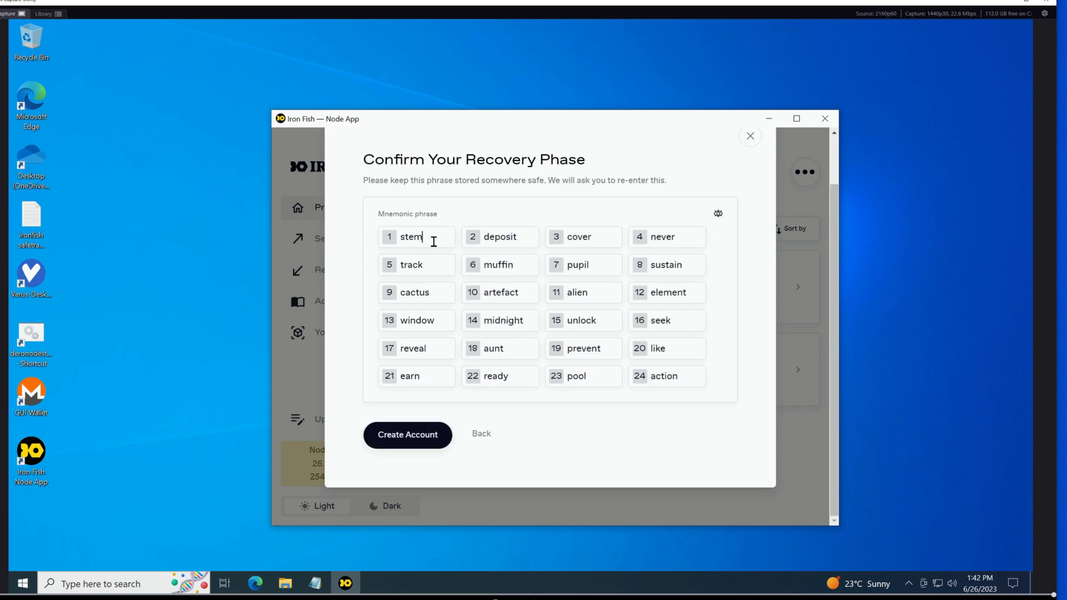
pyautogui.click(406, 435)
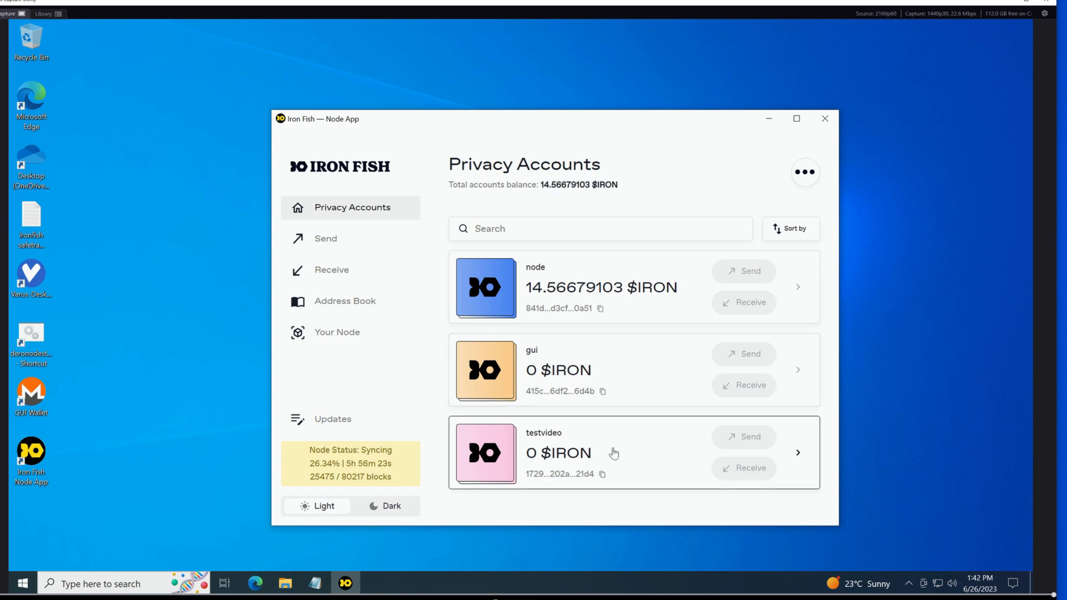
# Copy the testvideo account's address, look through its account overview and return to Privacy Accounts
pyautogui.click(603, 475)
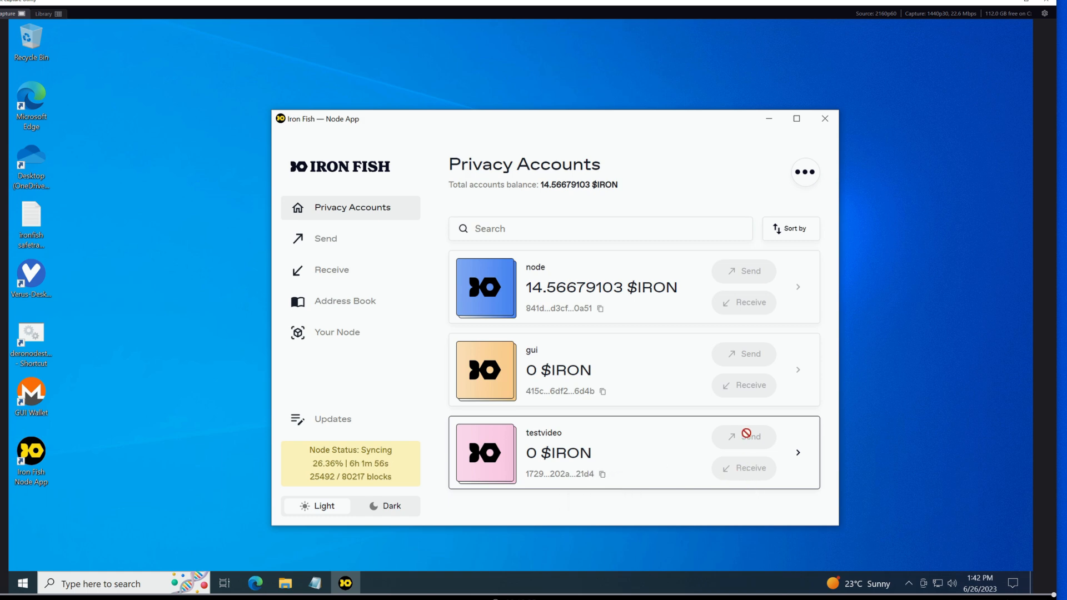
pyautogui.click(692, 461)
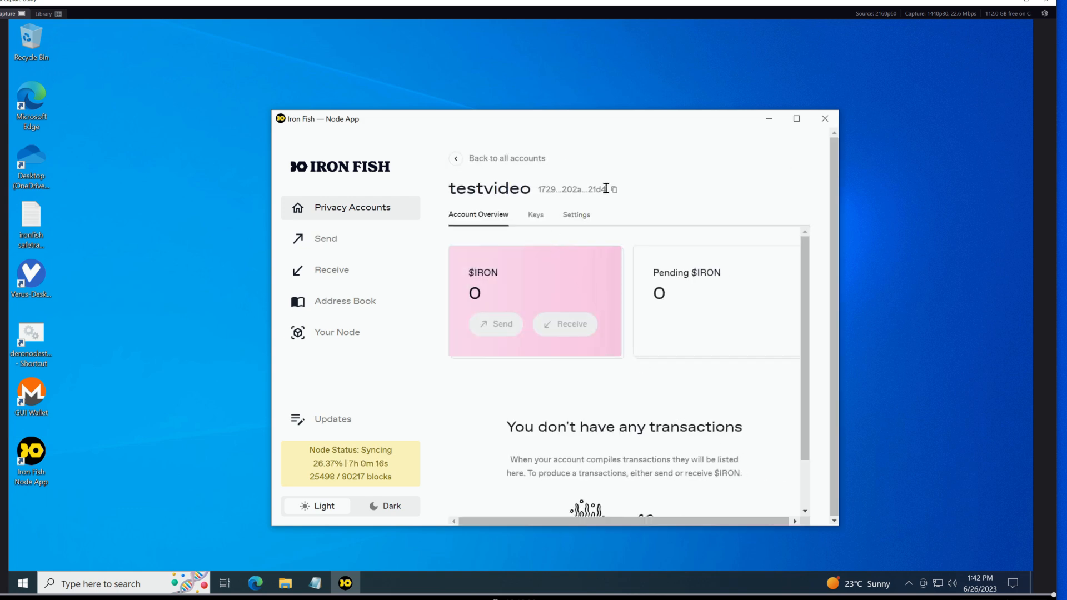
pyautogui.scroll(-2, 596, 323)
pyautogui.scroll(2, 594, 312)
pyautogui.click(343, 211)
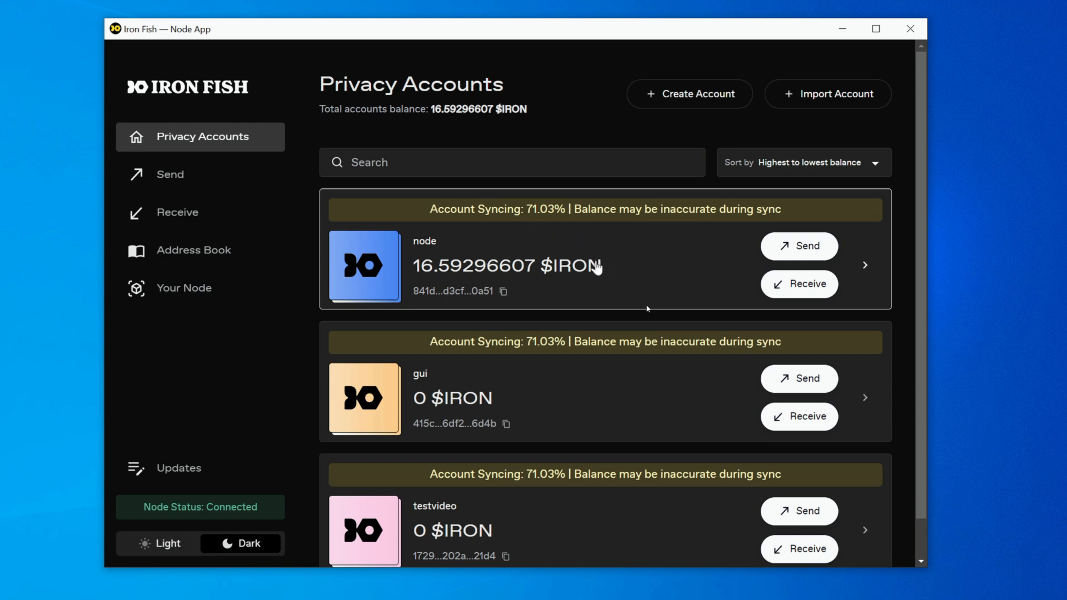
# Review the account list and copy testvideo's public address from its Receive page
pyautogui.scroll(-2, 600, 400)
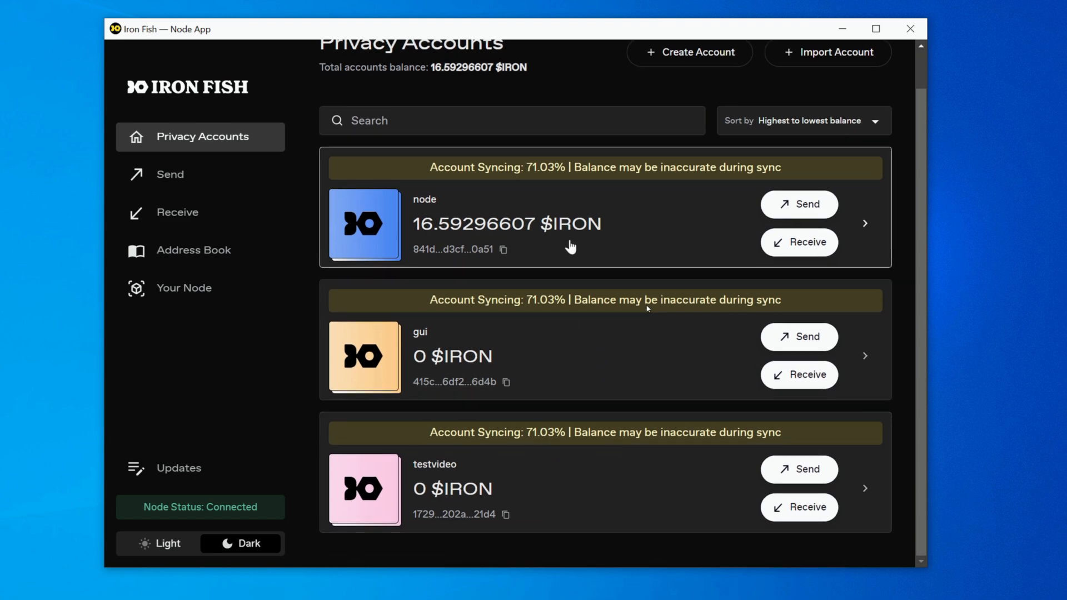
pyautogui.scroll(2, 596, 361)
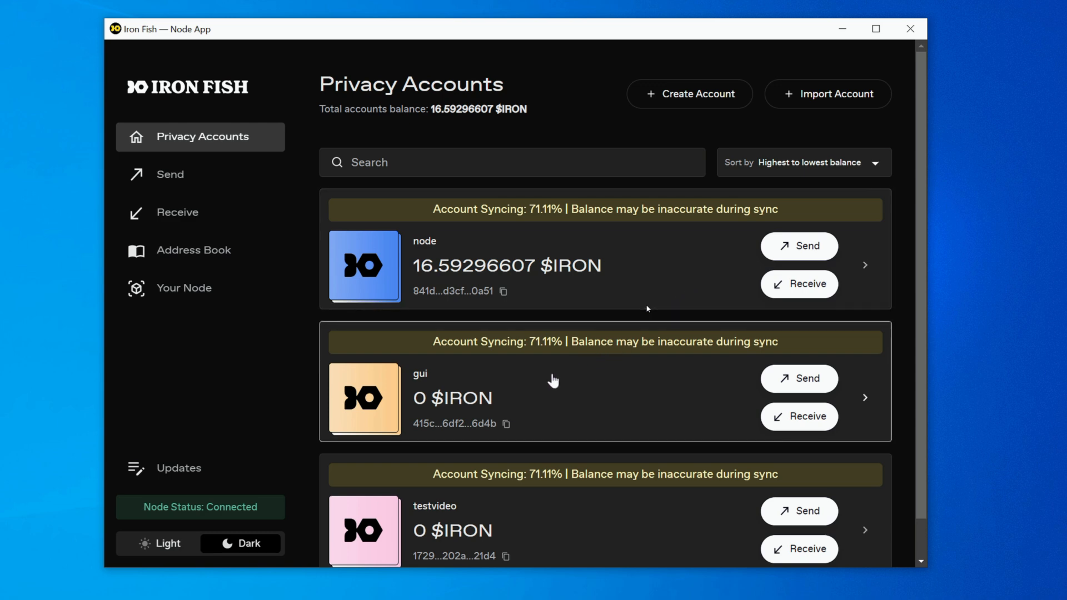
pyautogui.scroll(-2, 543, 396)
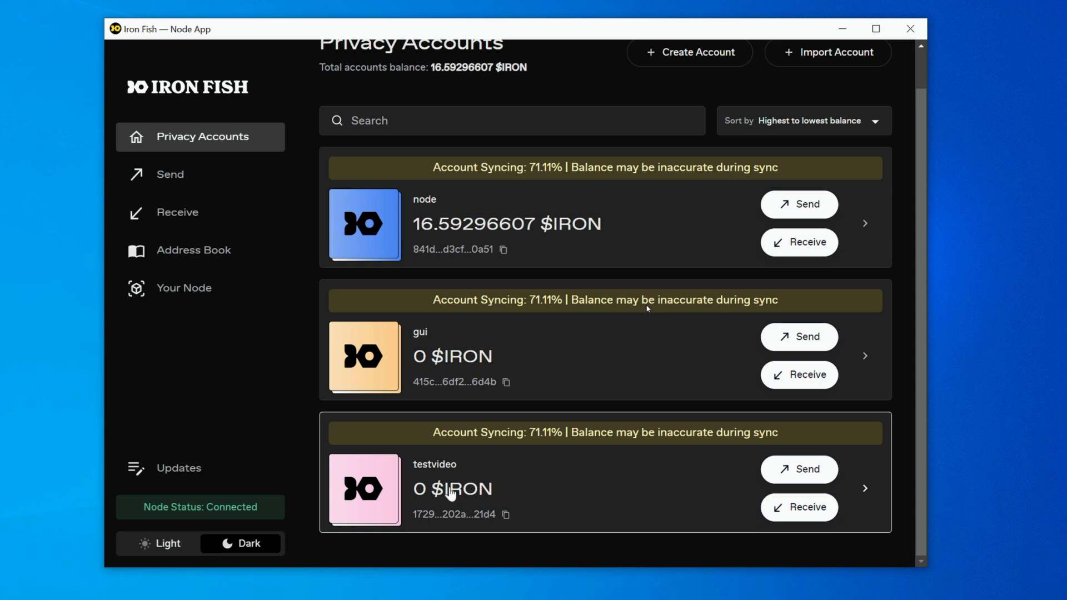
pyautogui.click(506, 516)
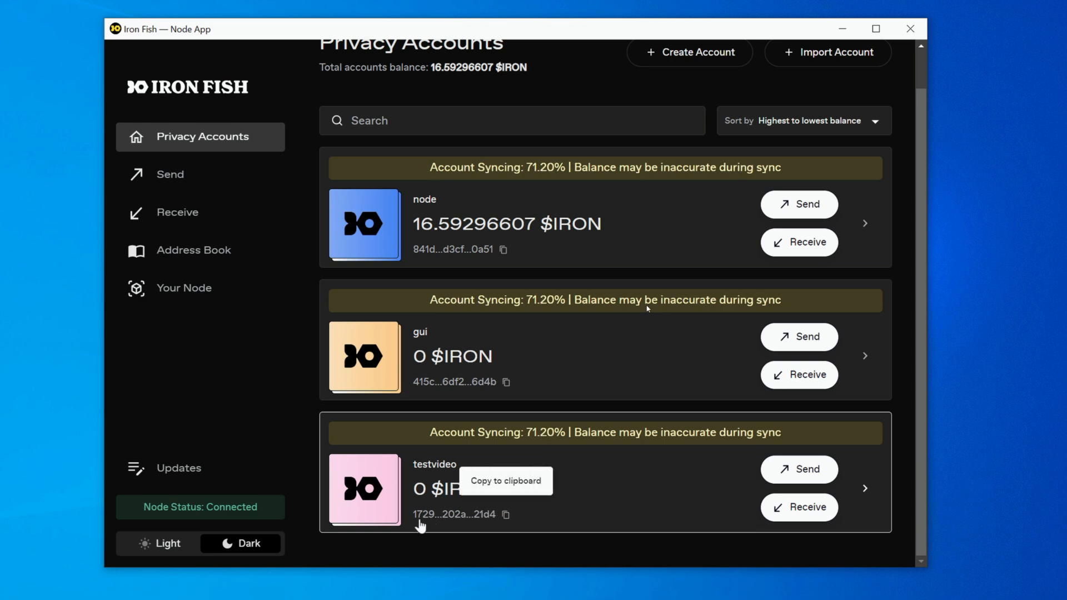
pyautogui.click(789, 508)
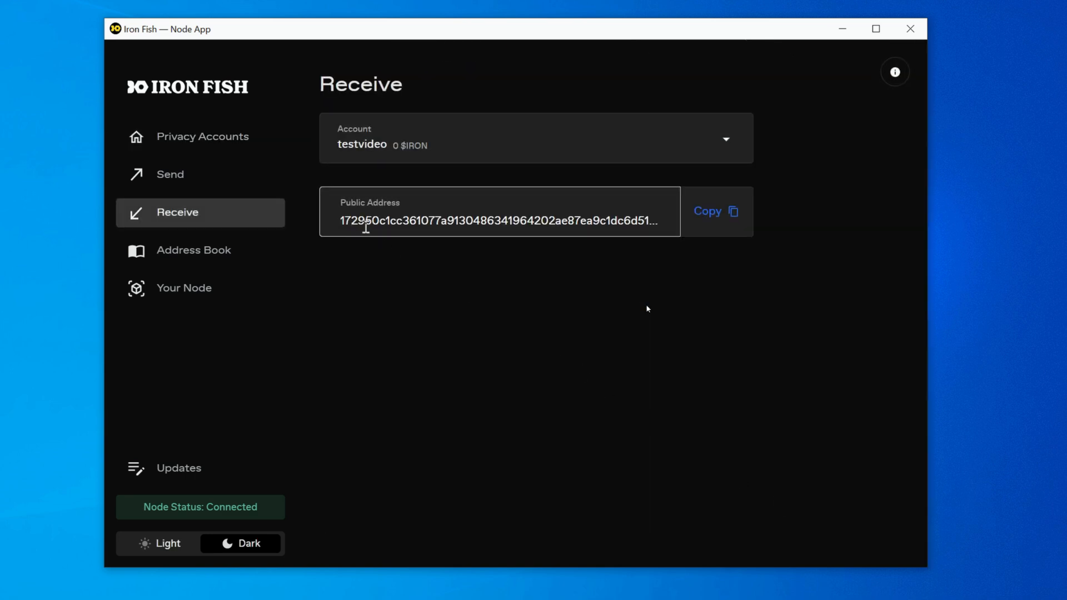
pyautogui.click(700, 224)
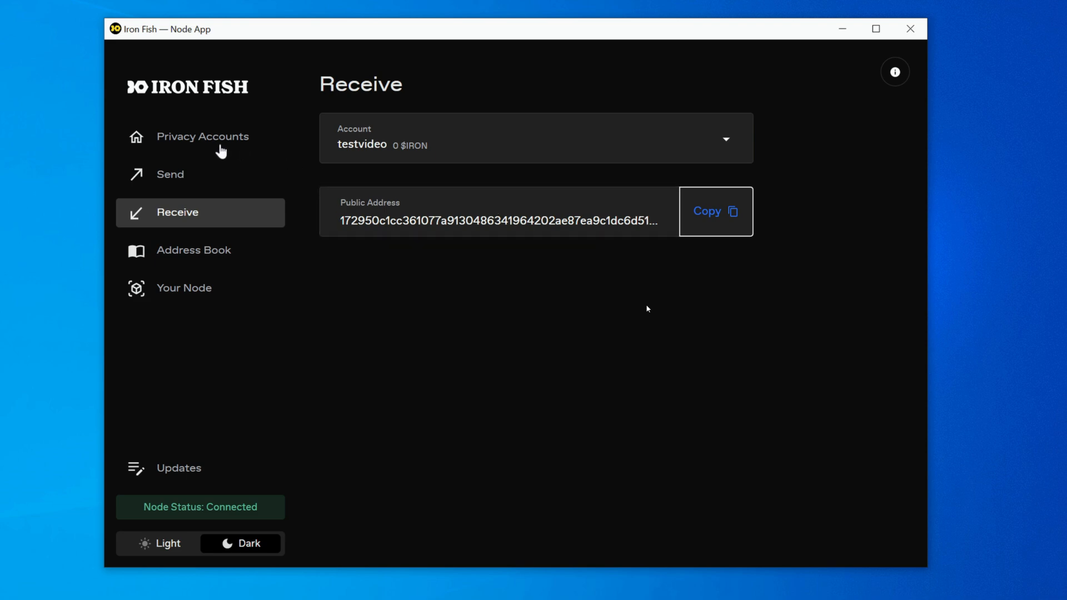
# Start a transfer from the node account and paste testvideo's public address as the recipient
pyautogui.click(218, 147)
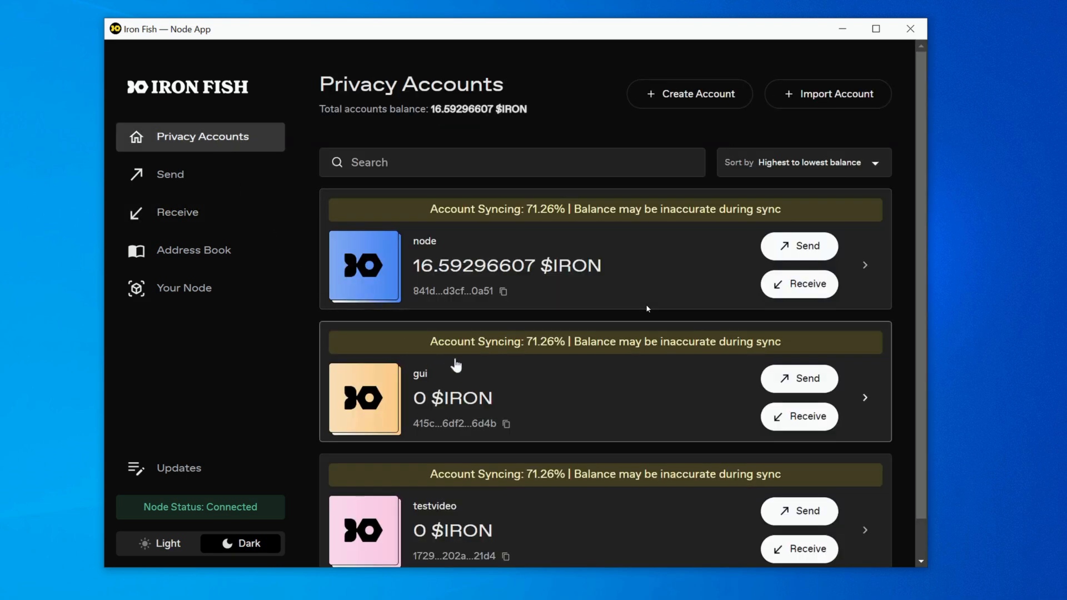
pyautogui.scroll(-1, 502, 379)
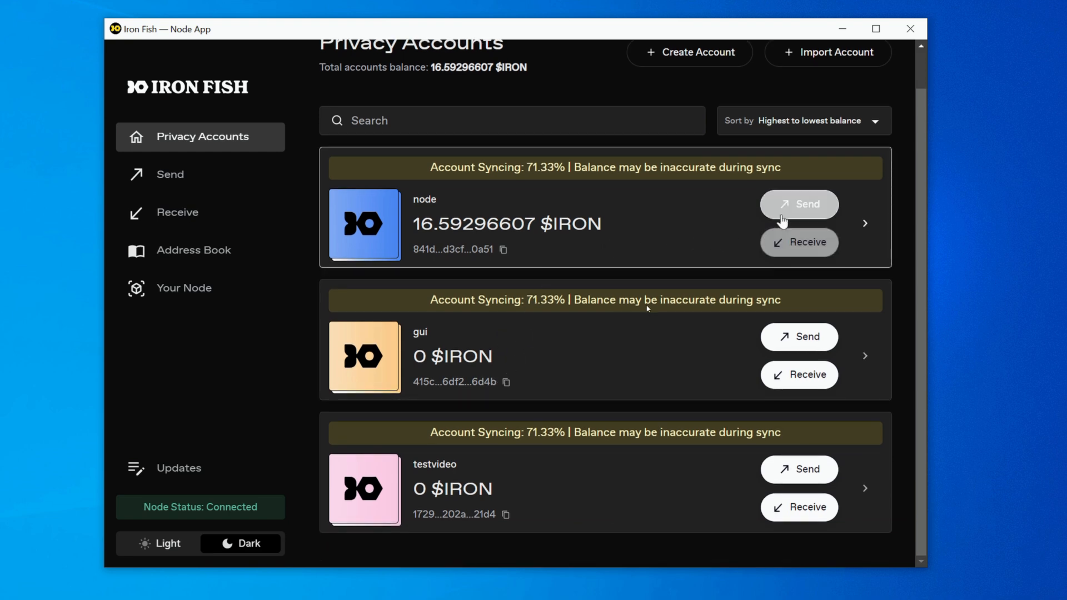
pyautogui.click(799, 204)
pyautogui.scroll(-3, 611, 317)
pyautogui.click(474, 317)
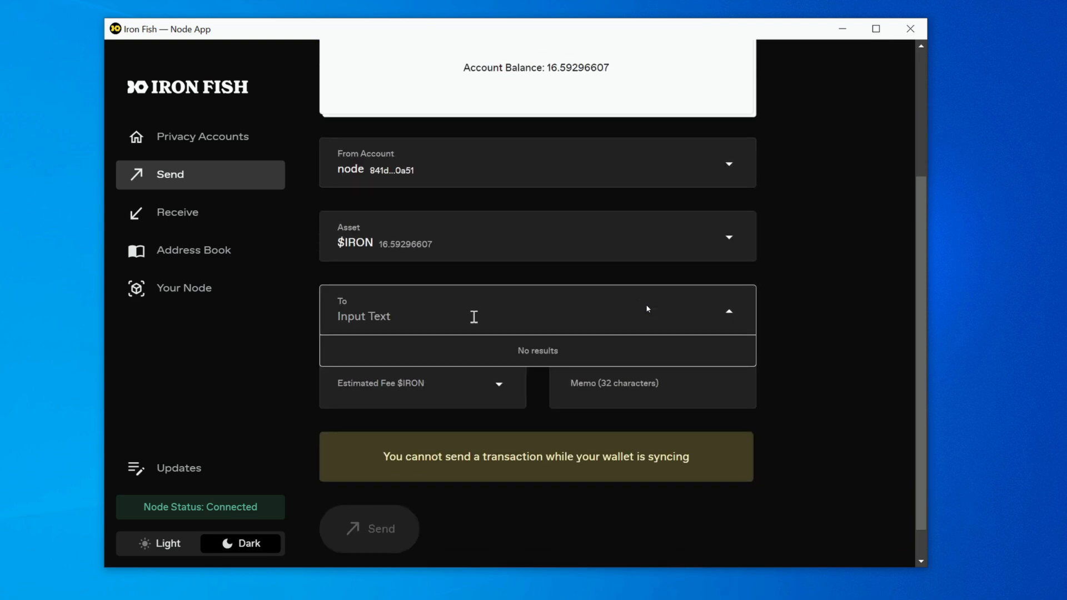
pyautogui.hotkey('ctrl', 'v')
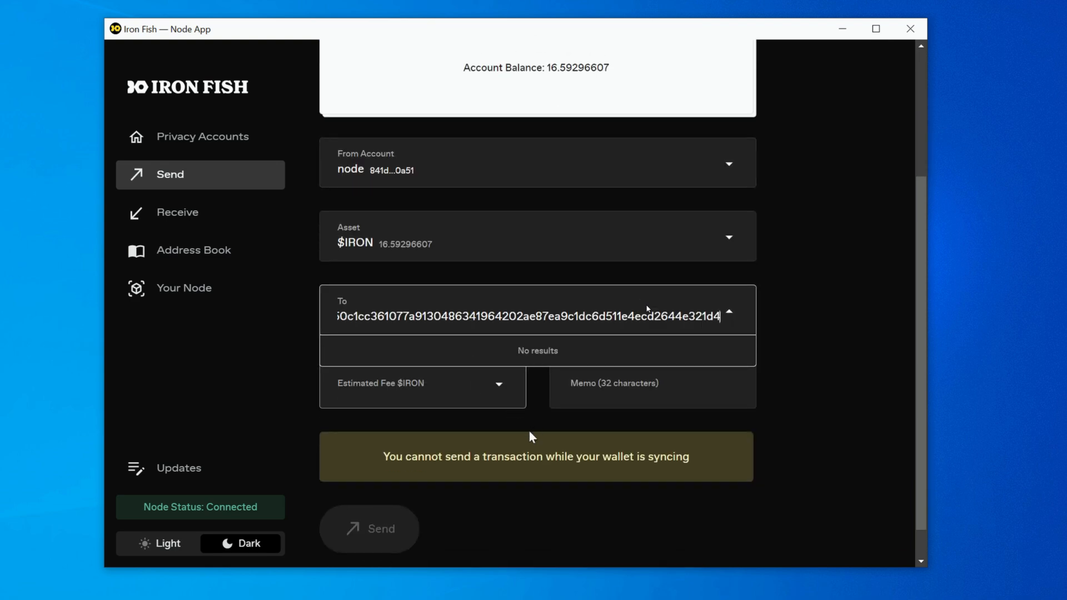
pyautogui.click(439, 476)
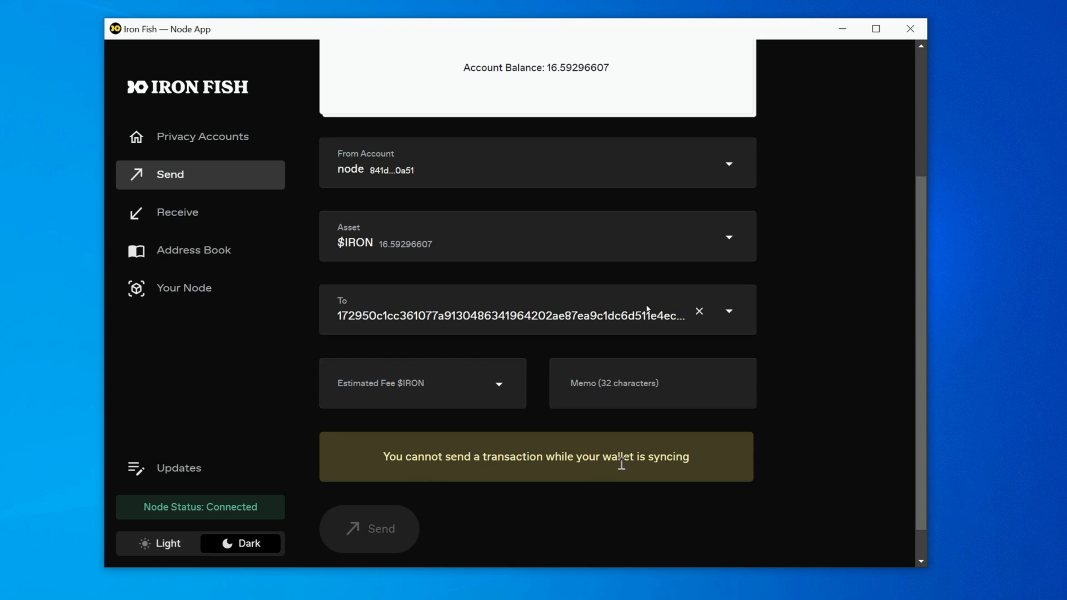
pyautogui.scroll(3, 638, 459)
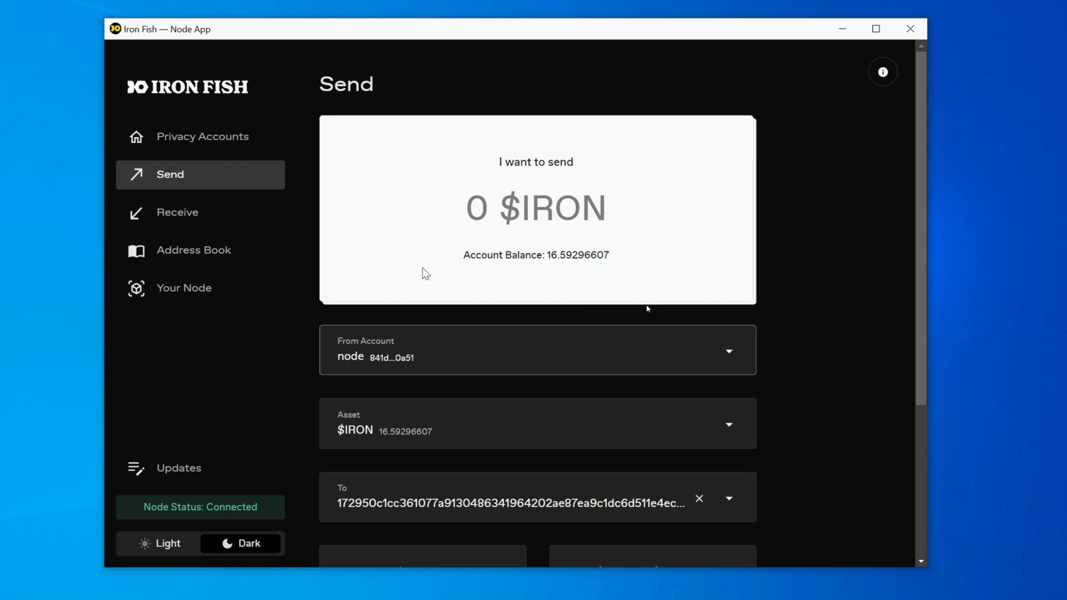
# Reveal the testvideo account's mnemonic phrase among its keys and copy it
pyautogui.click(225, 142)
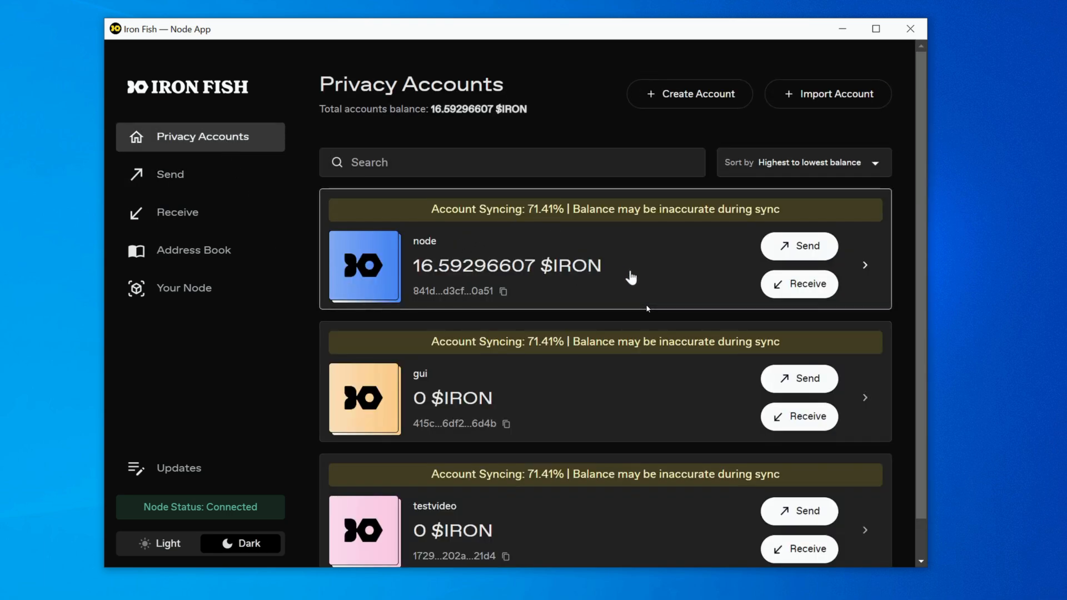
pyautogui.scroll(-1, 632, 278)
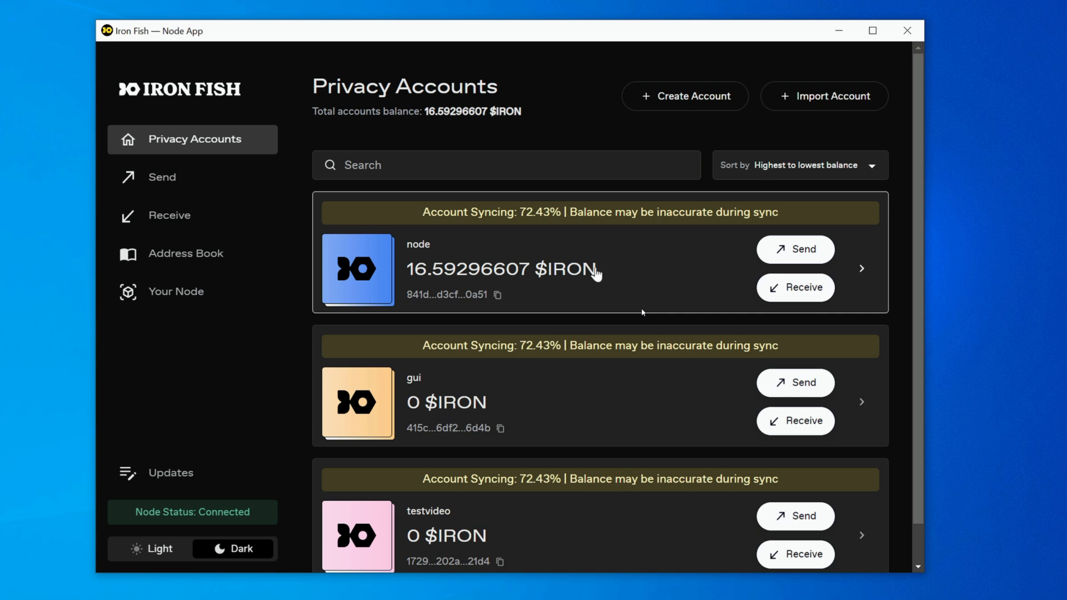
pyautogui.scroll(-1, 611, 275)
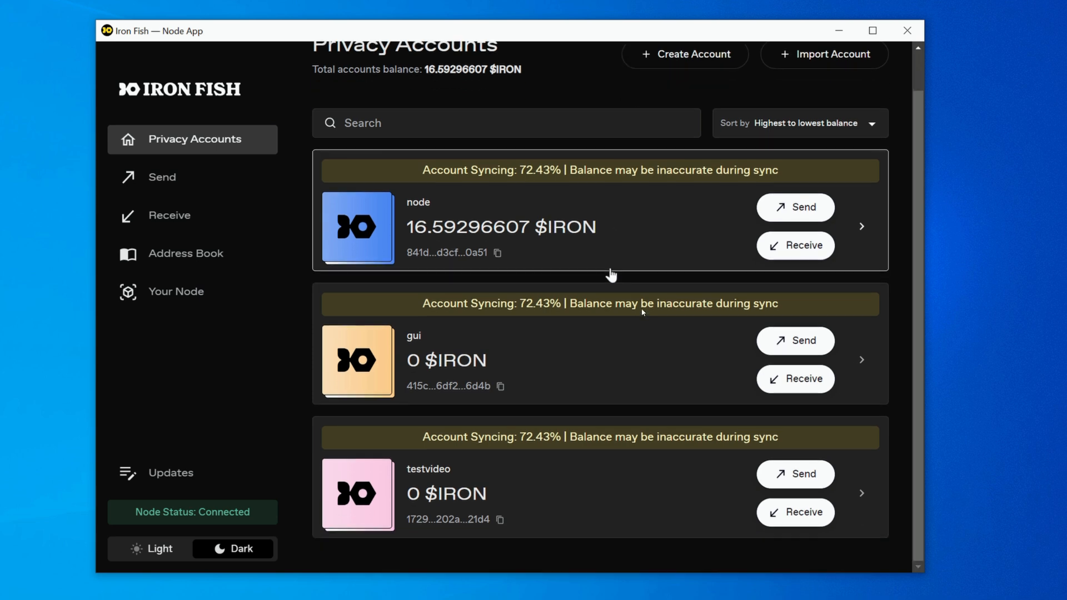
pyautogui.click(521, 478)
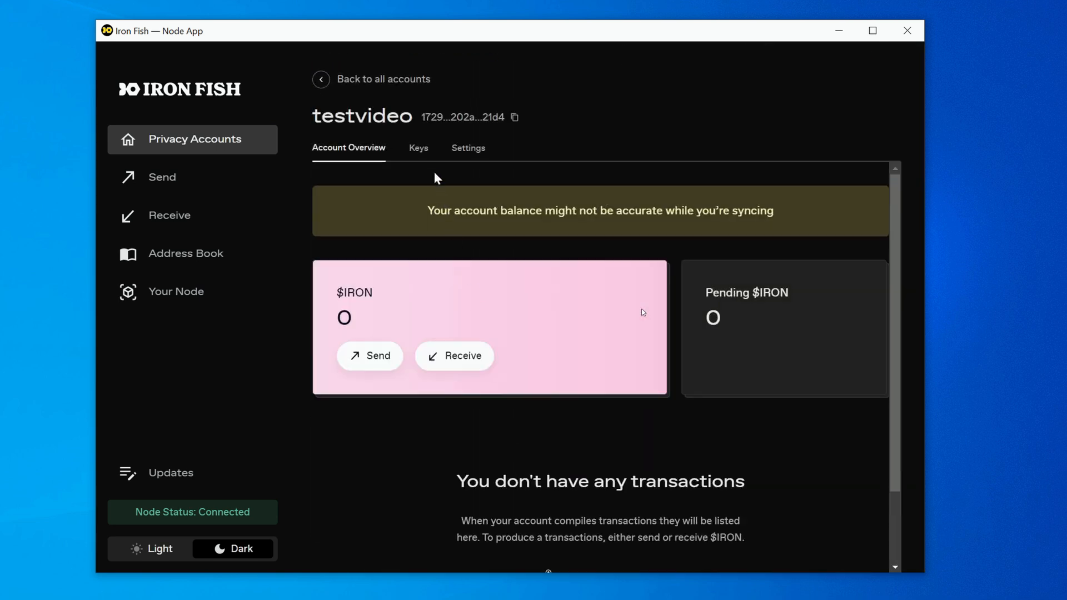
pyautogui.click(420, 151)
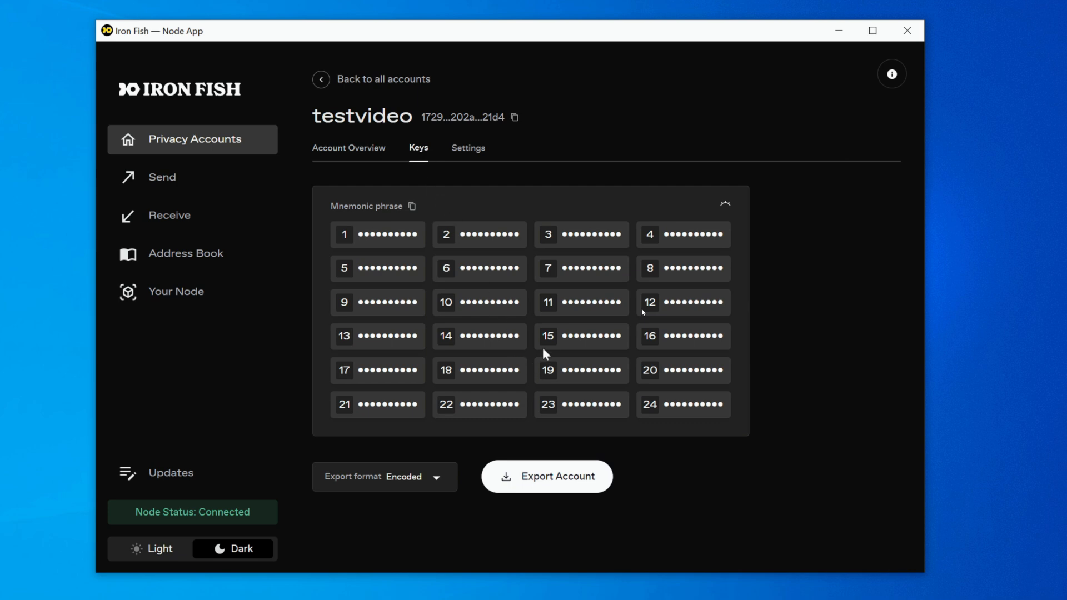
pyautogui.click(726, 206)
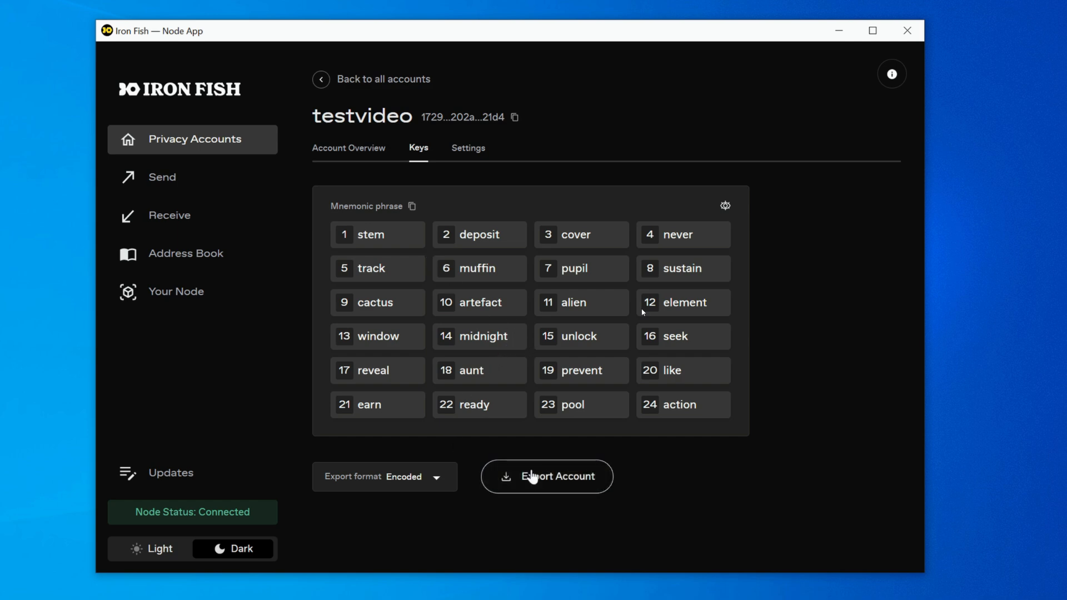
pyautogui.click(412, 207)
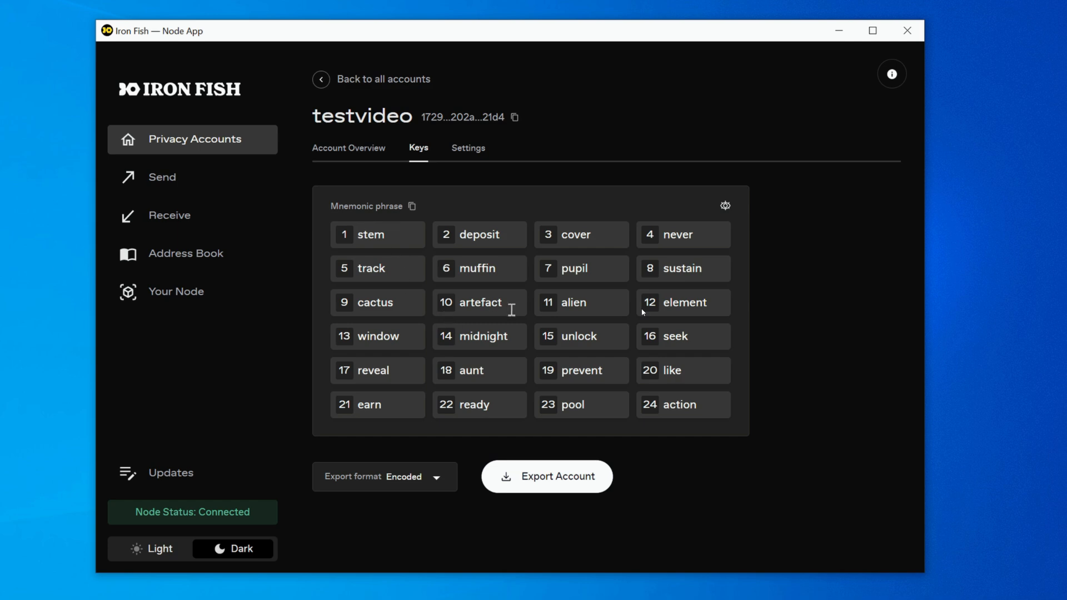
# Start importing an account from Privacy Accounts and review the Encoded Key, Mnemonic Phrase and File import options
pyautogui.click(187, 145)
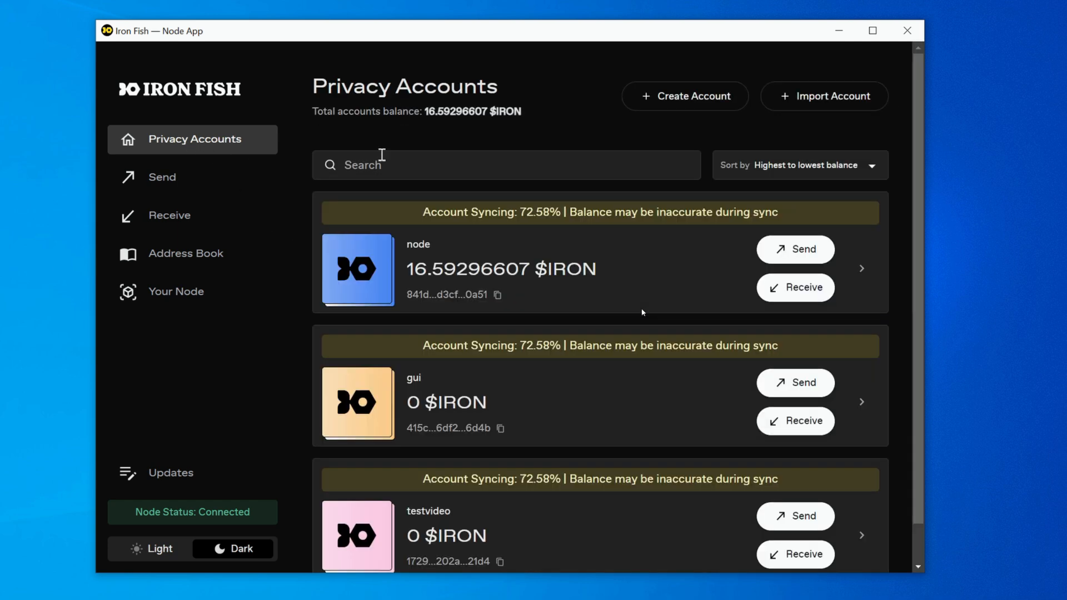
pyautogui.click(785, 106)
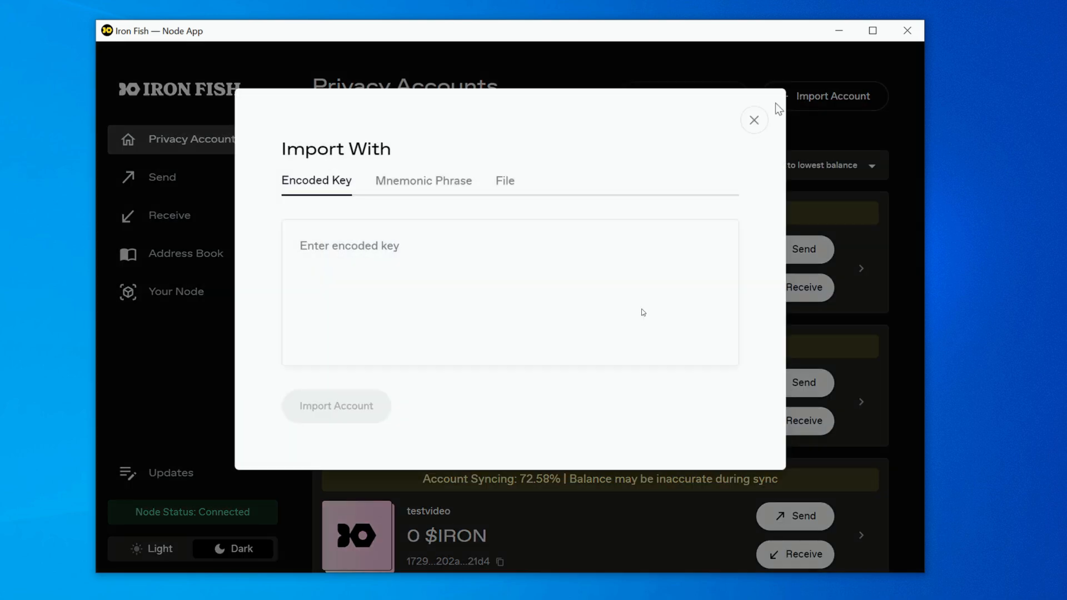
pyautogui.click(437, 183)
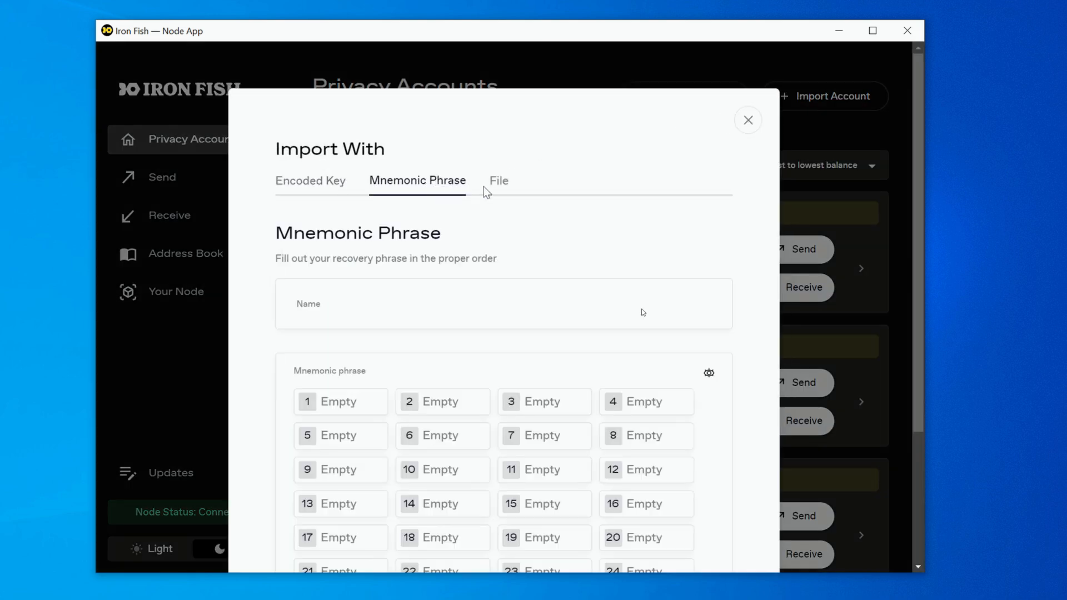
pyautogui.click(500, 181)
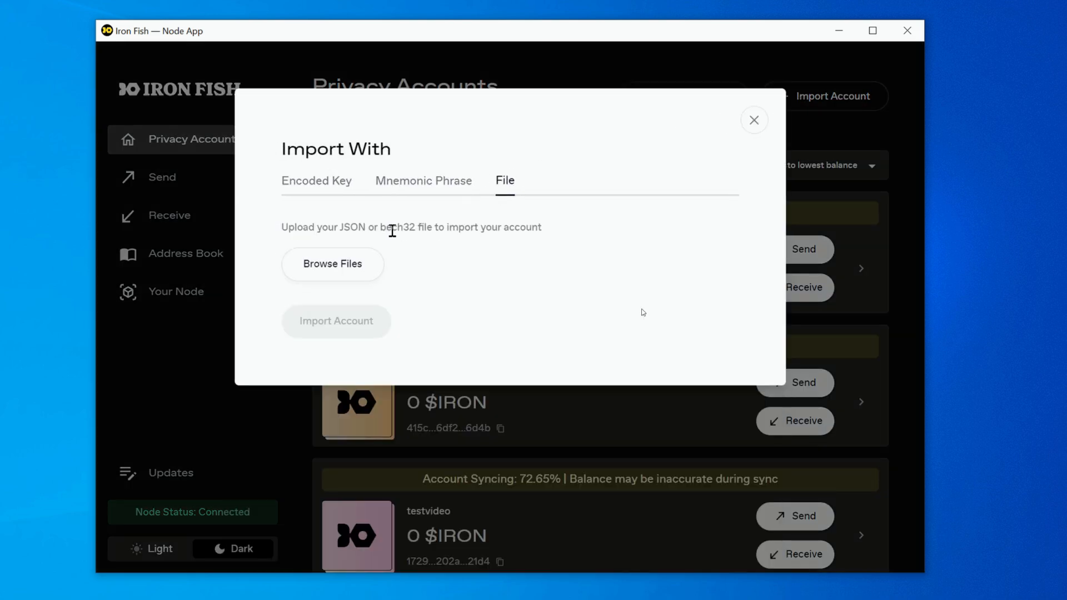
pyautogui.click(319, 183)
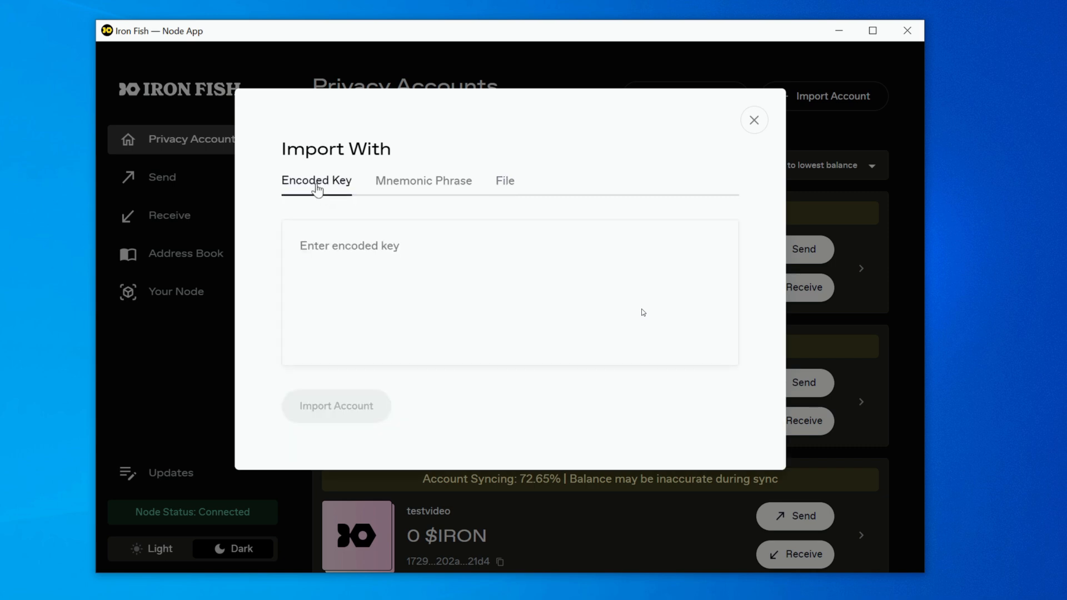
pyautogui.click(357, 247)
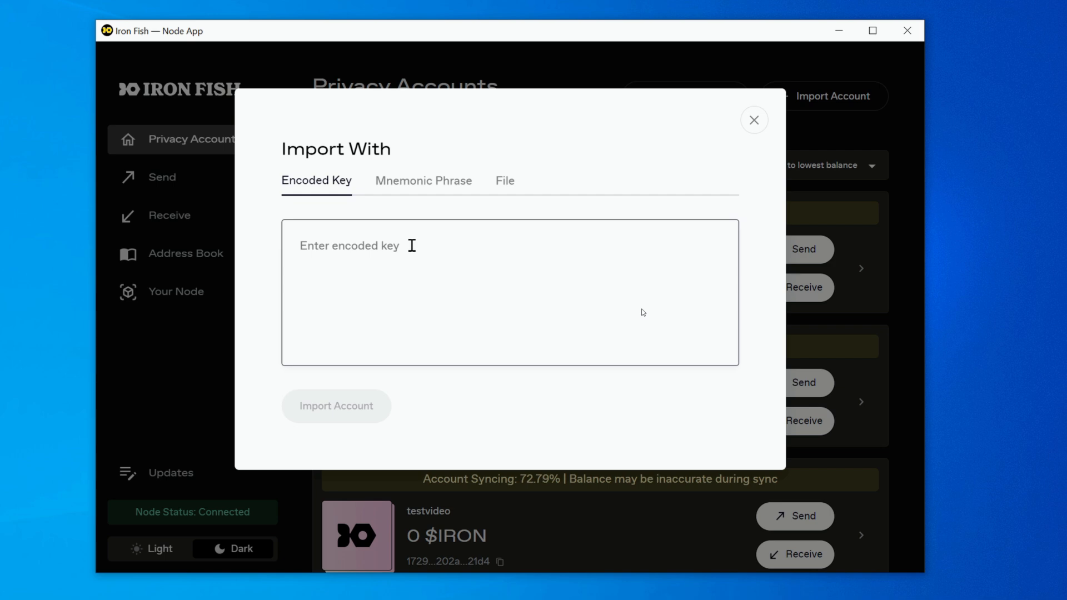
# Fill in the mnemonic phrase import with the account name gmnghnh and the copied recovery phrase
pyautogui.click(437, 187)
pyautogui.click(358, 303)
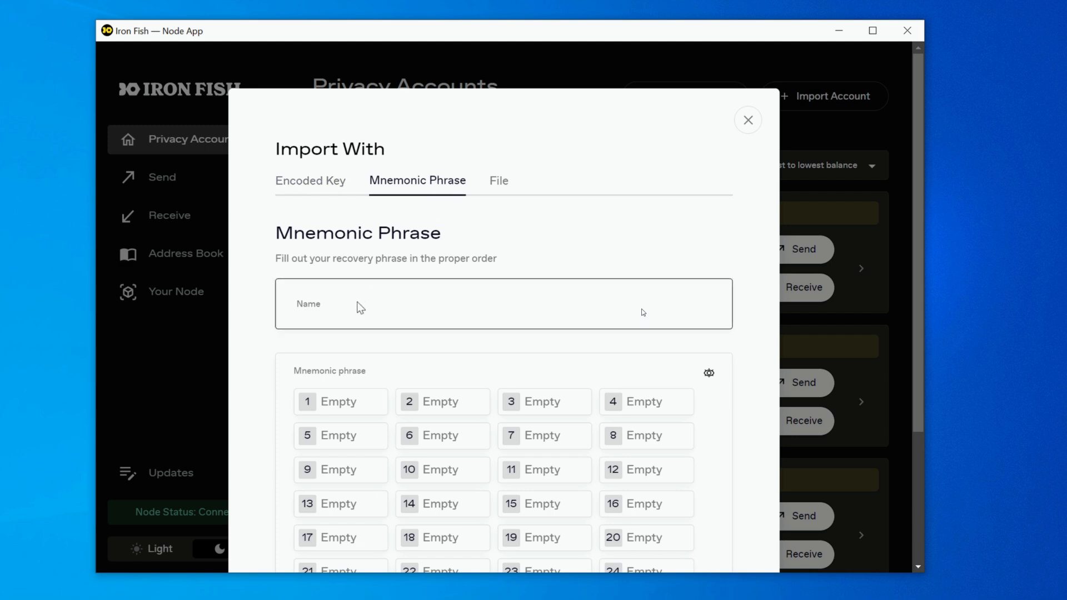
pyautogui.write('gmnghnh')
pyautogui.scroll(-1, 399, 330)
pyautogui.click(352, 327)
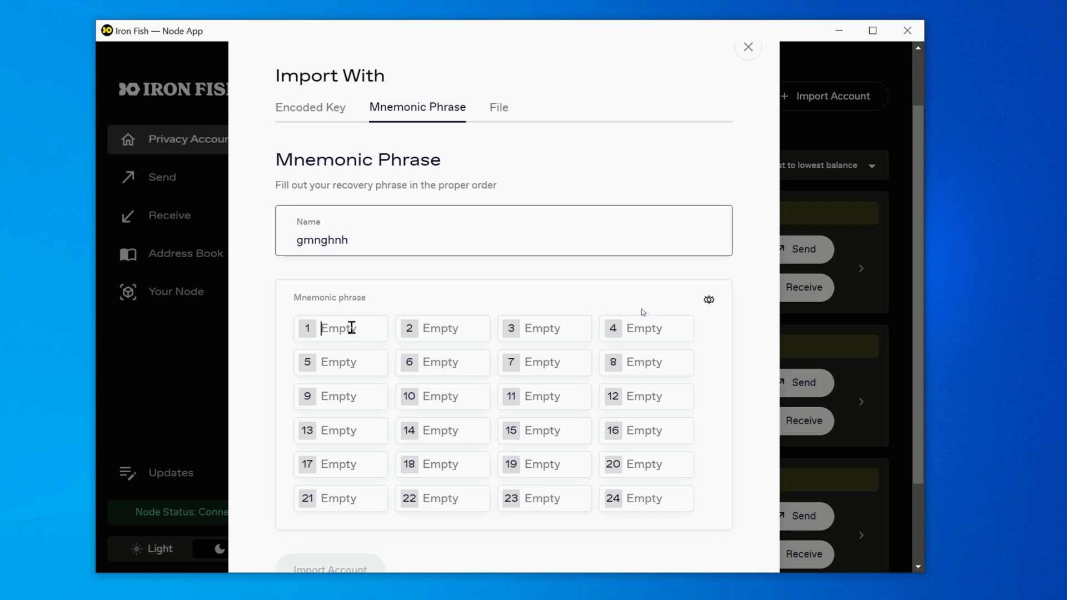
pyautogui.hotkey('ctrl', 'v')
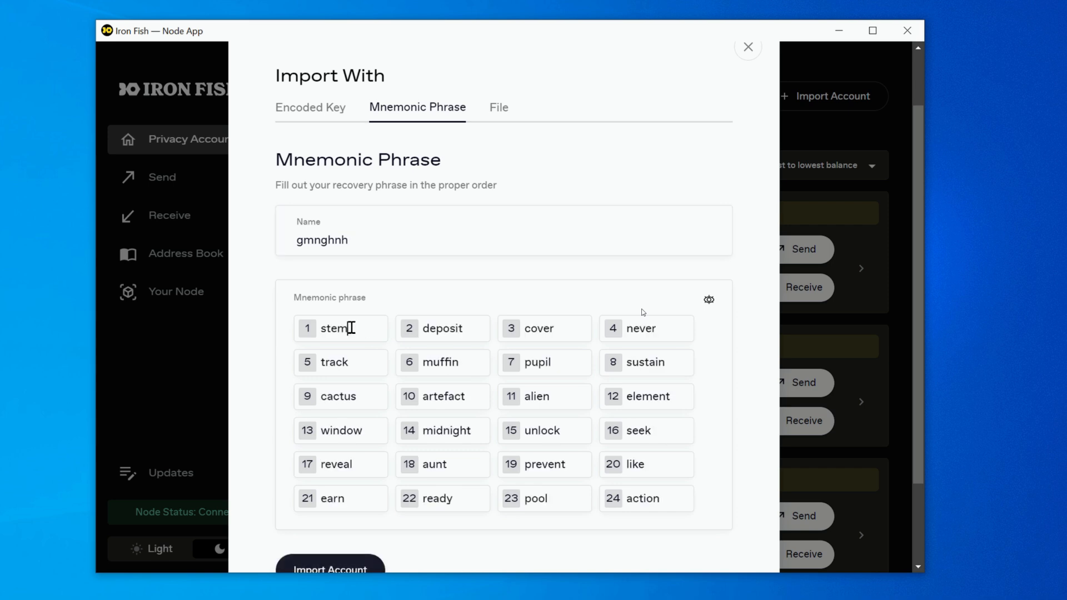
pyautogui.scroll(-2, 350, 328)
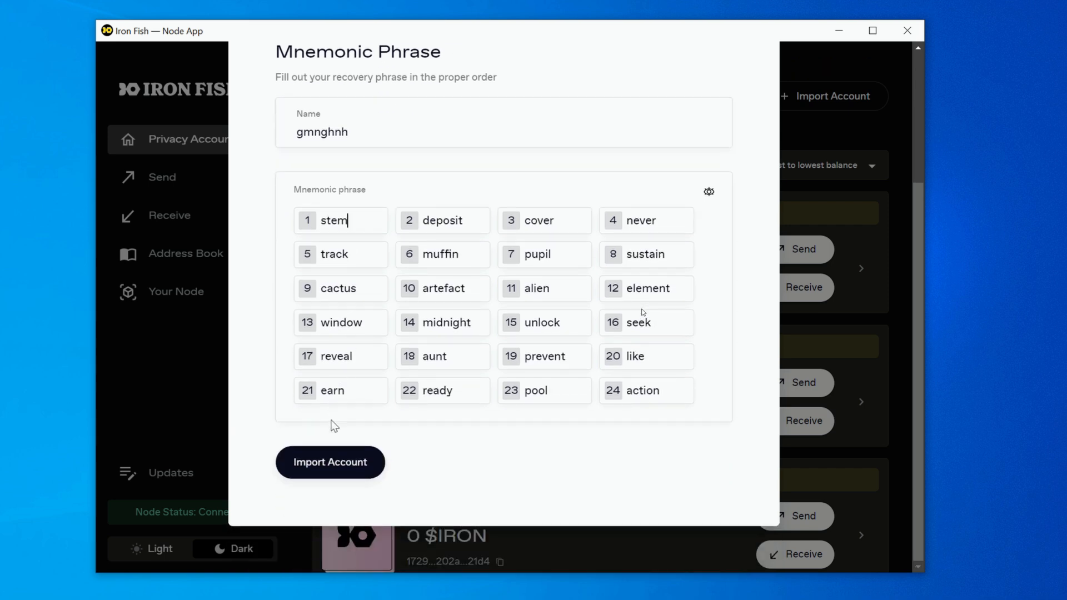
pyautogui.click(337, 461)
pyautogui.scroll(3, 356, 409)
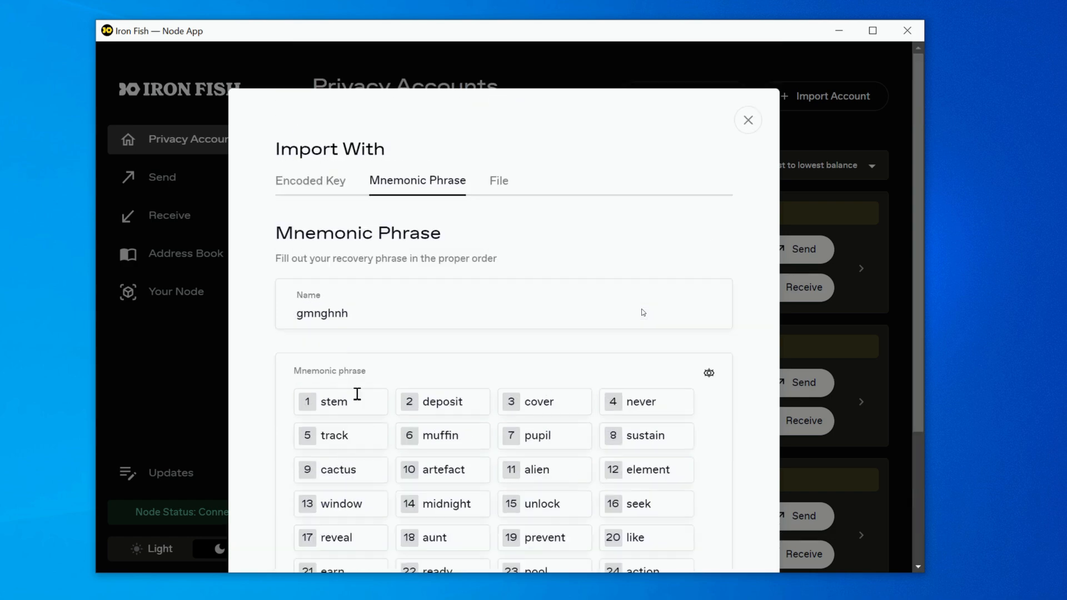
pyautogui.scroll(-3, 411, 332)
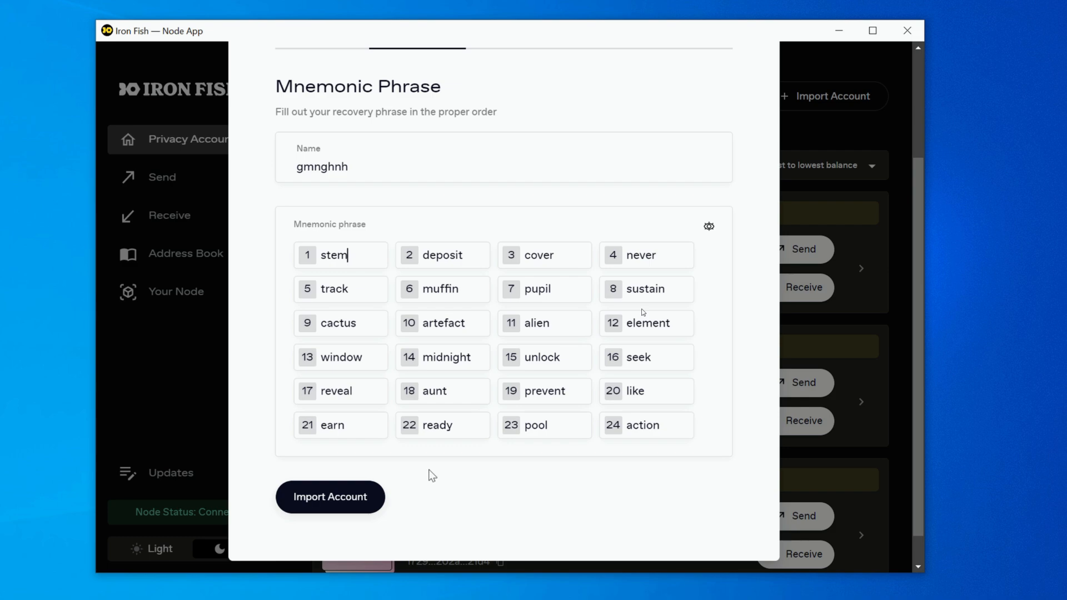
pyautogui.scroll(3, 432, 476)
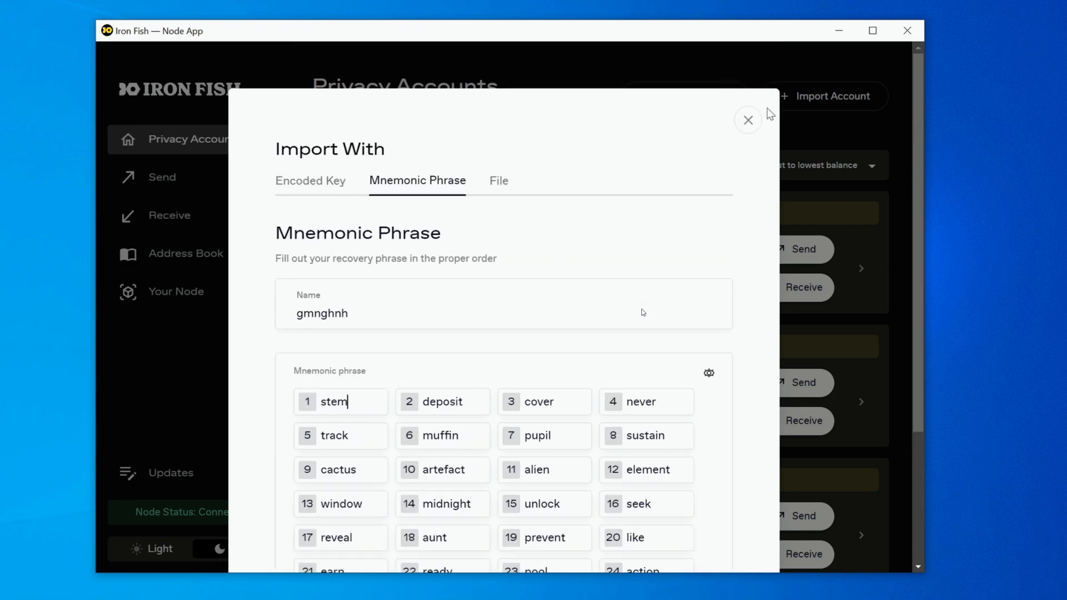
# Discard the mnemonic phrase import and review which accounts can be chosen as the sender of a transfer
pyautogui.click(749, 119)
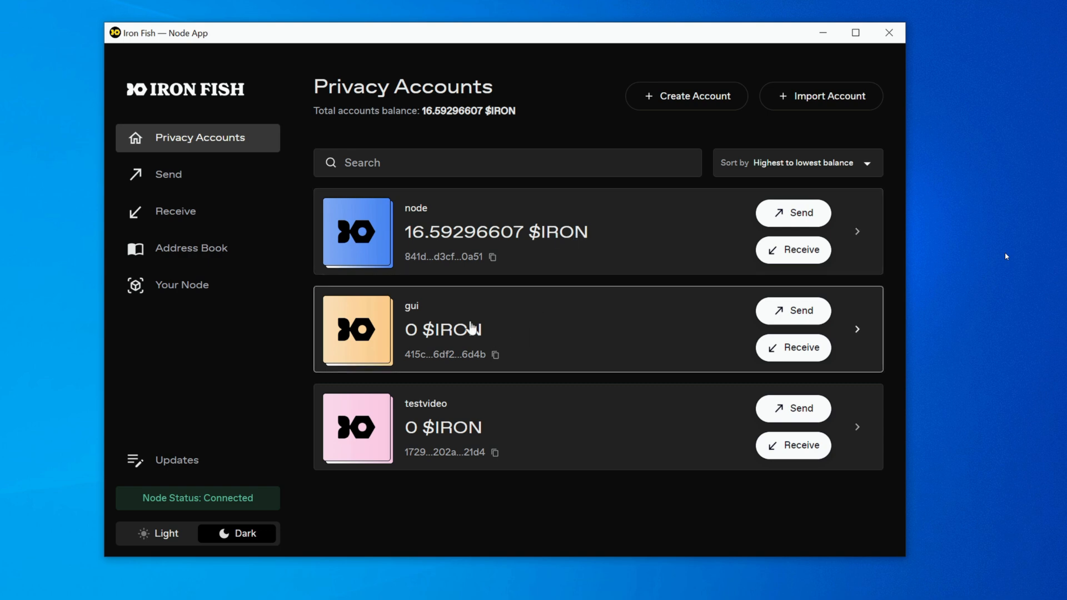
pyautogui.click(168, 185)
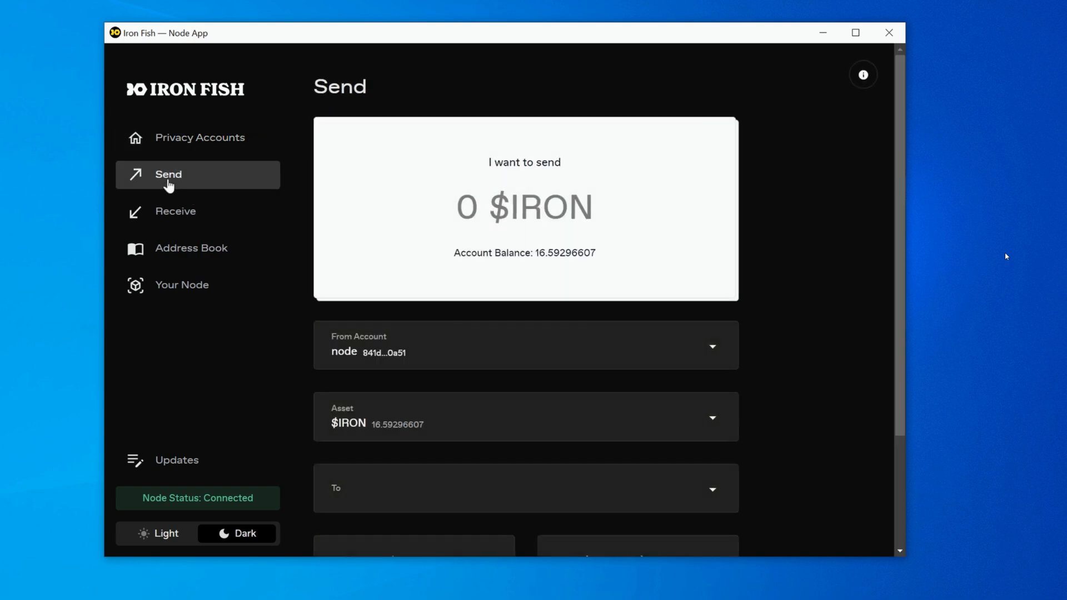
pyautogui.scroll(-1, 412, 301)
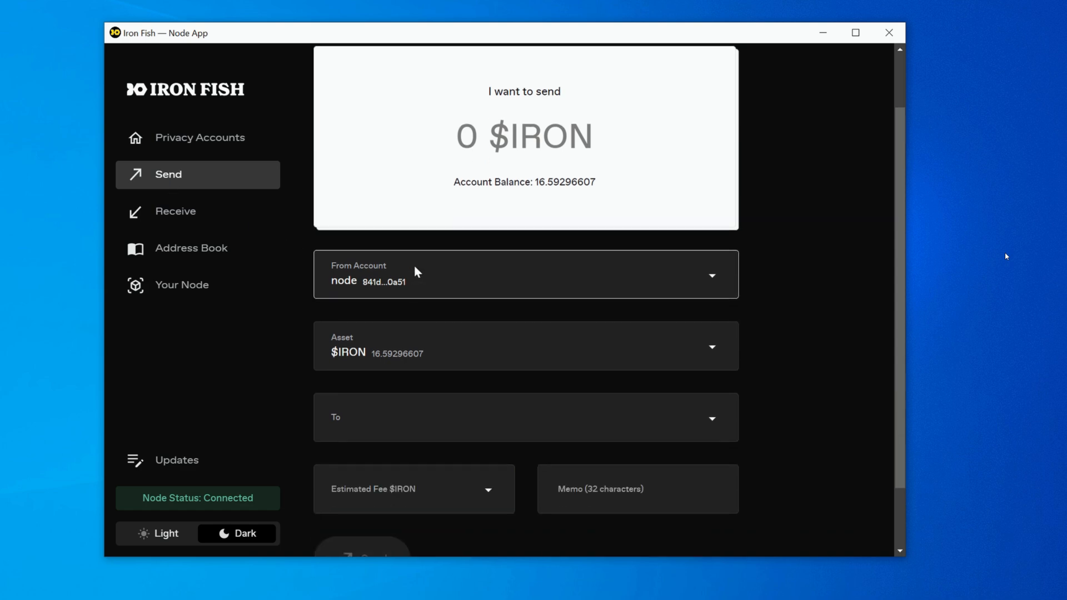
pyautogui.click(417, 270)
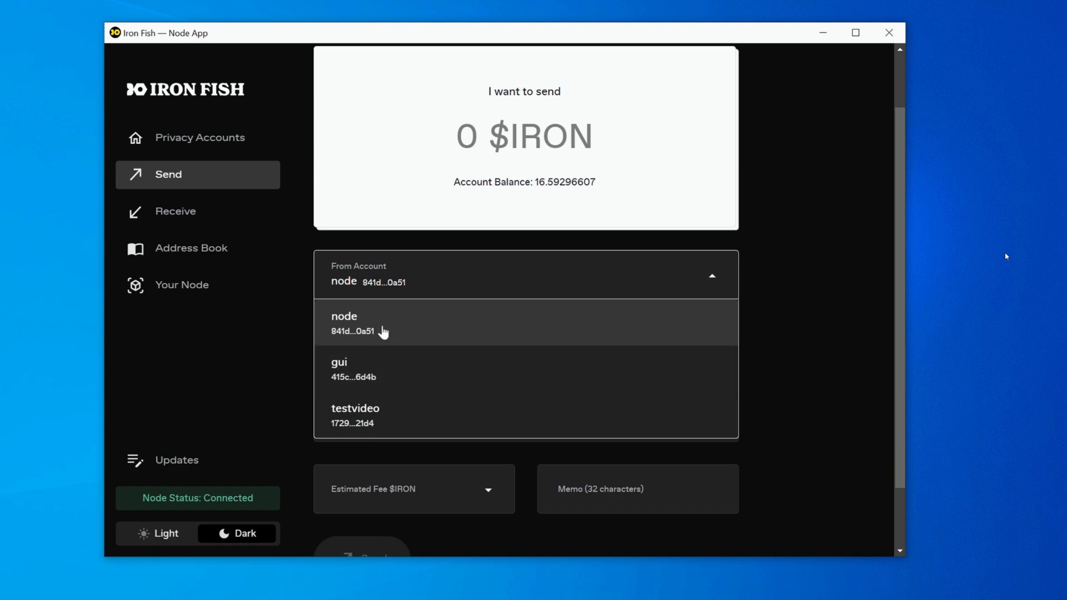
# Copy testvideo's public address from Privacy Accounts and start a transfer of 1 $IRON from the node account
pyautogui.click(197, 141)
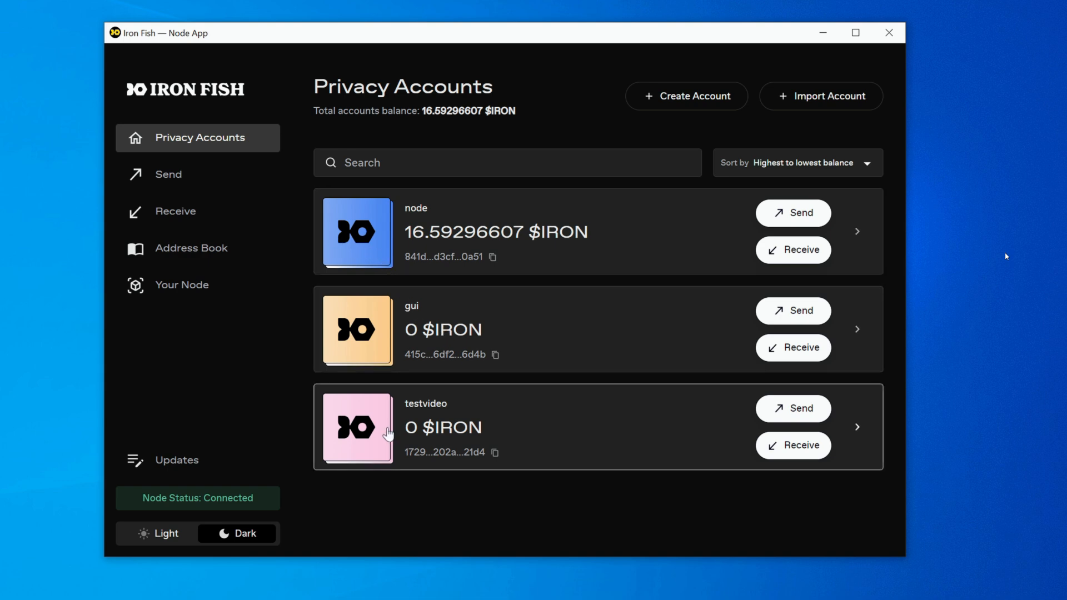
pyautogui.click(496, 454)
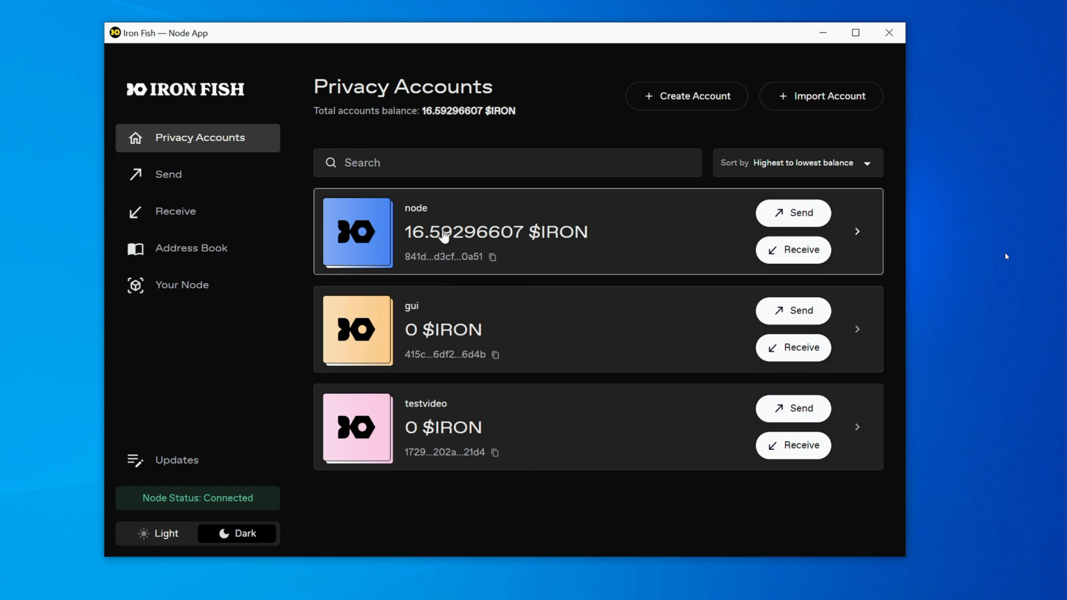
pyautogui.click(775, 211)
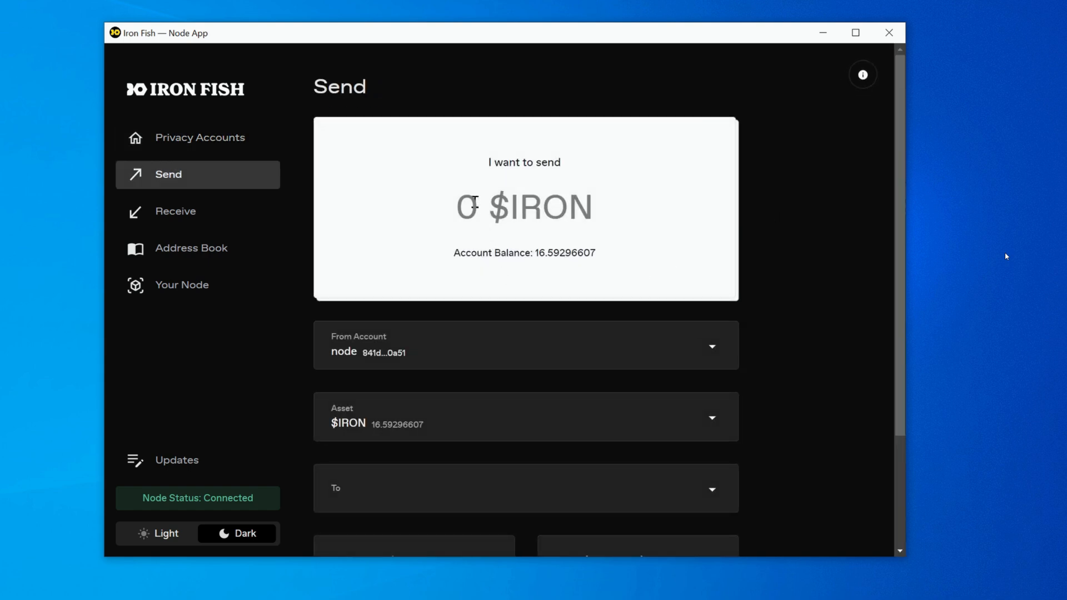
pyautogui.click(475, 203)
pyautogui.write('1')
# Paste testvideo's public address as the recipient and choose the Fast fee of 0.00000001 $IRON
pyautogui.scroll(-3, 489, 245)
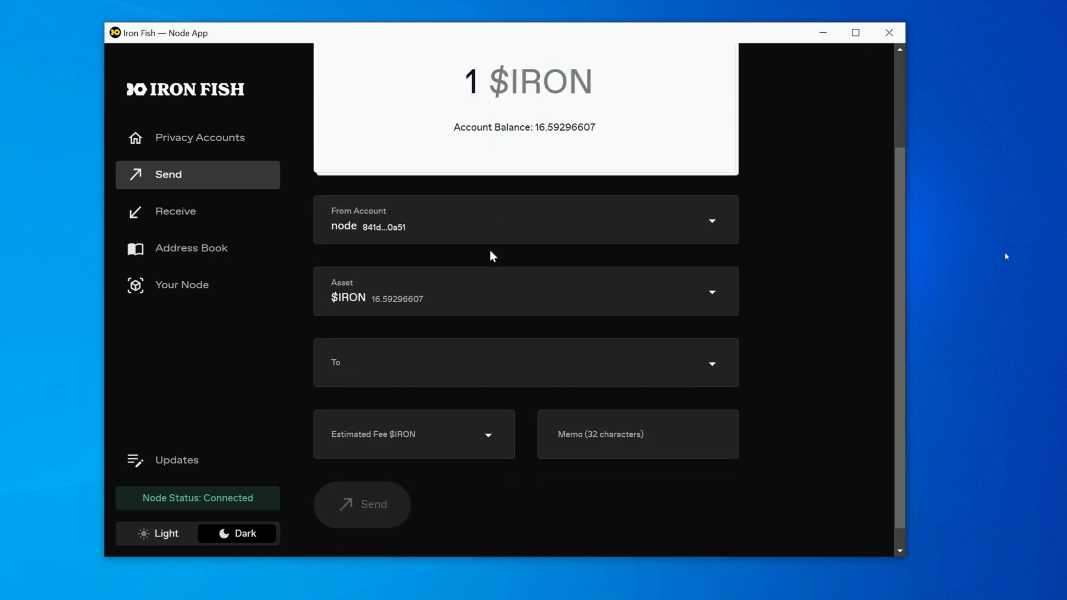
pyautogui.click(423, 350)
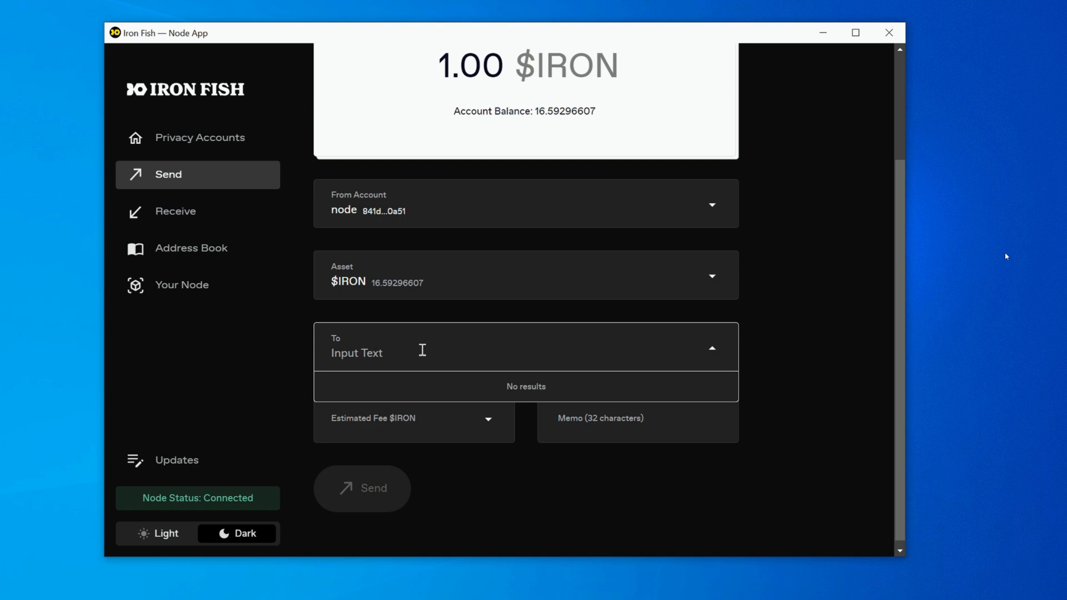
pyautogui.hotkey('ctrl', 'v')
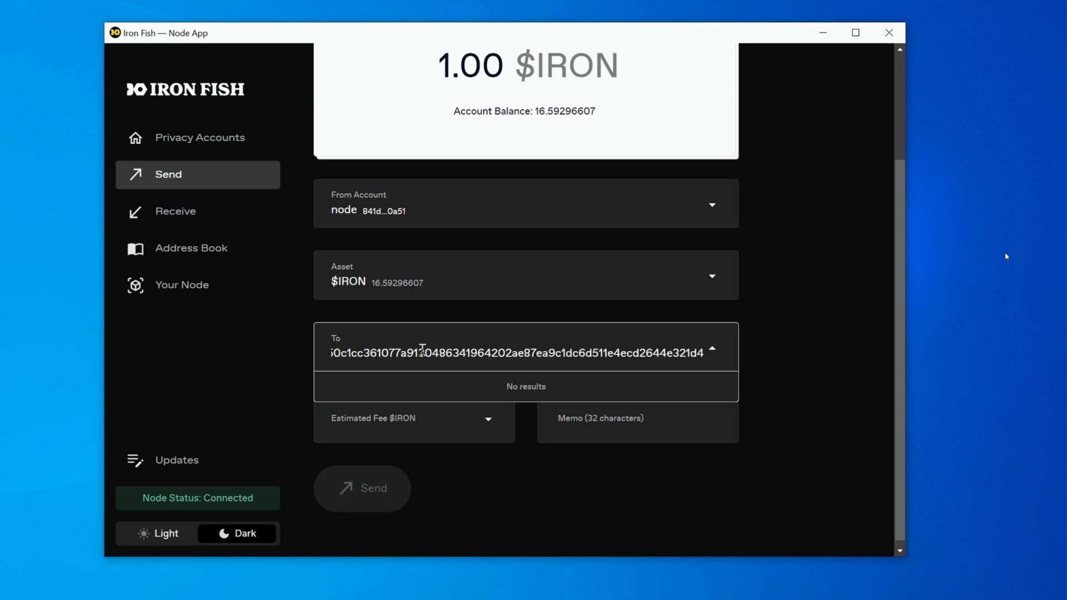
pyautogui.click(457, 422)
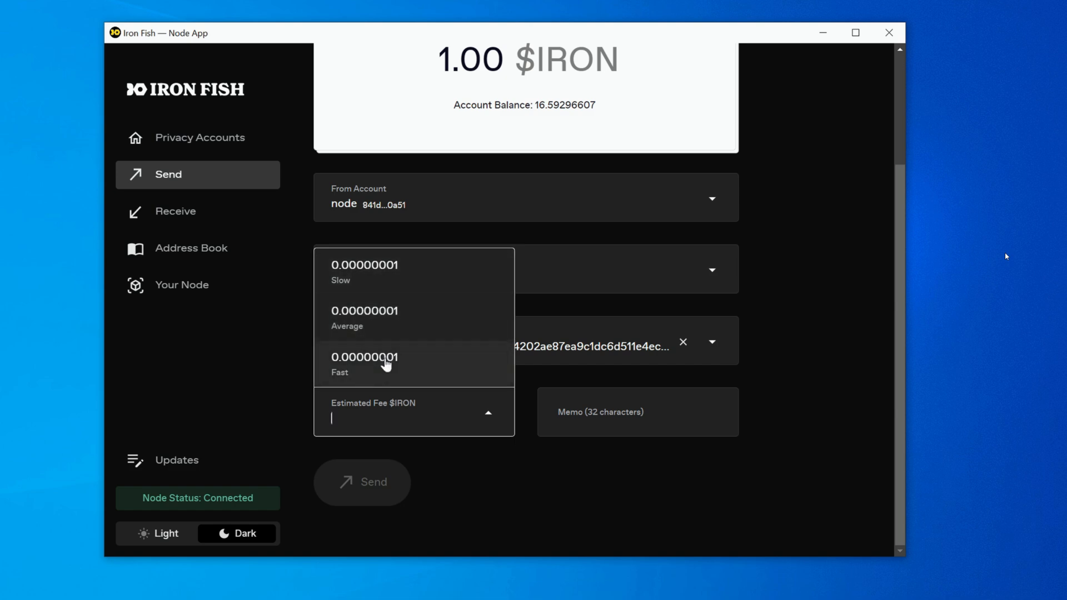
pyautogui.click(386, 366)
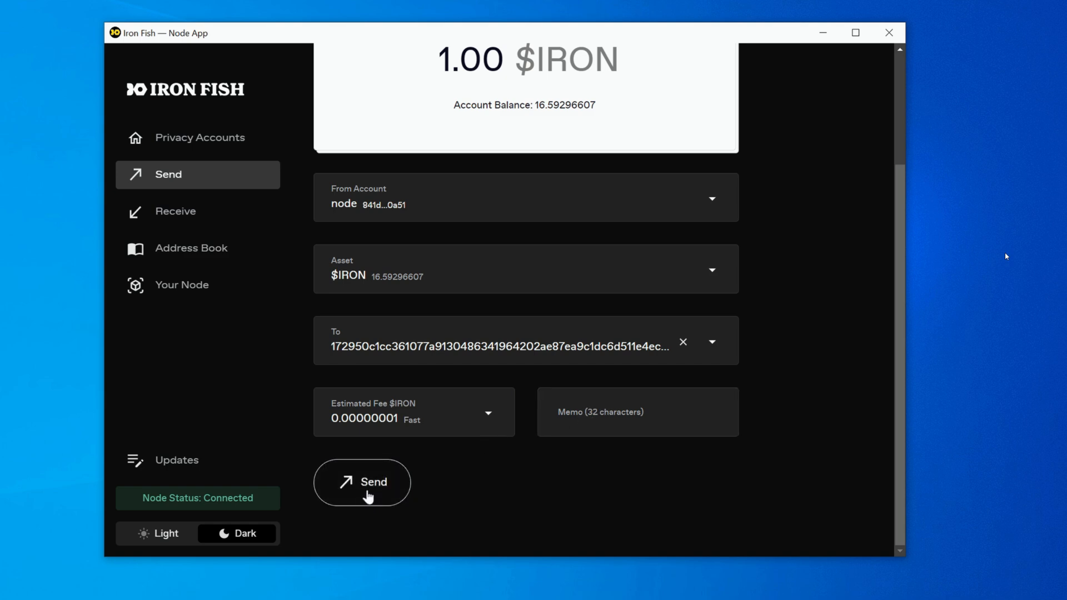
# Submit and confirm the 1 $IRON transaction from node to testvideo, and close the processing notice
pyautogui.click(368, 495)
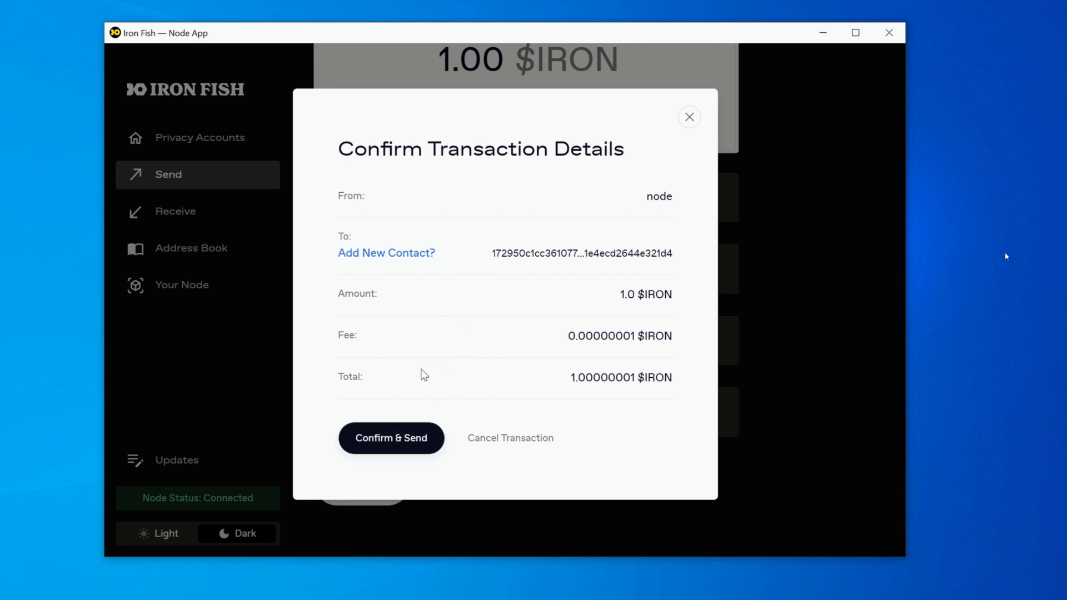
pyautogui.click(390, 437)
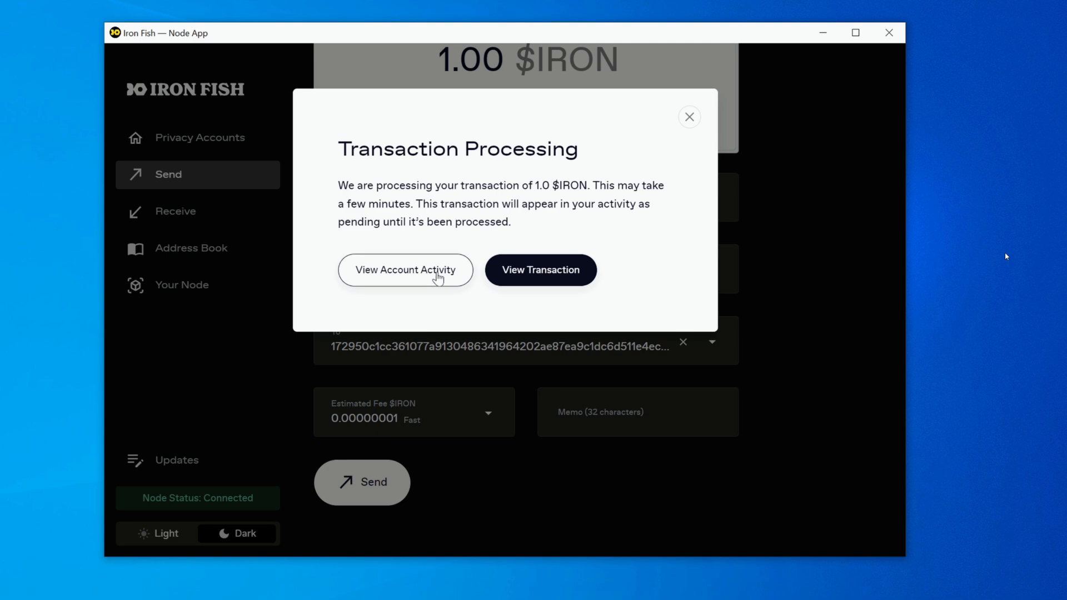
pyautogui.click(689, 117)
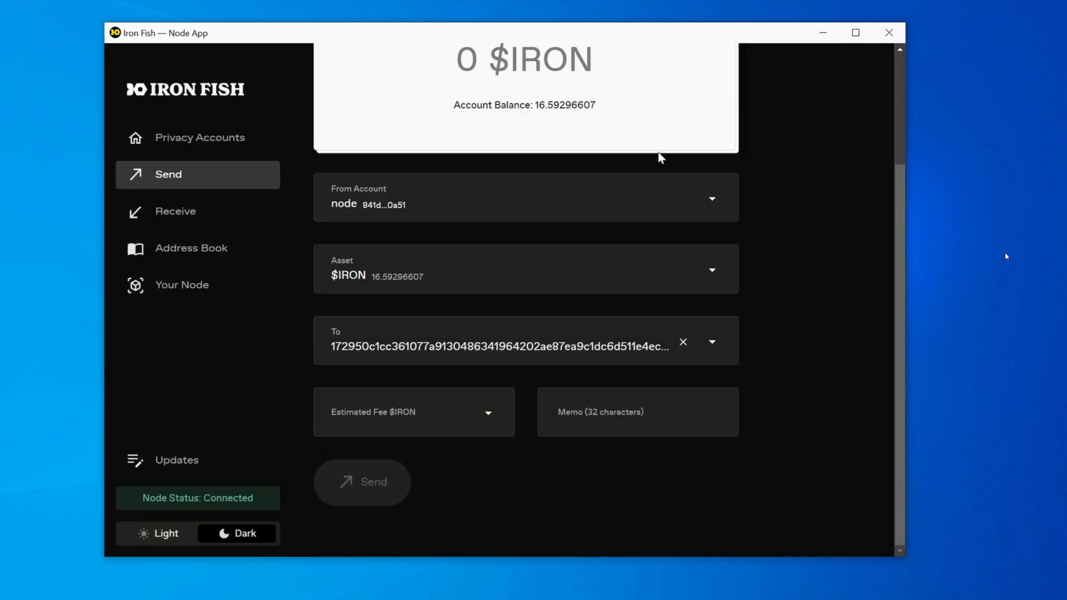
# Check the pending balance and transaction list in the testvideo account's overview
pyautogui.scroll(3, 588, 254)
pyautogui.click(225, 149)
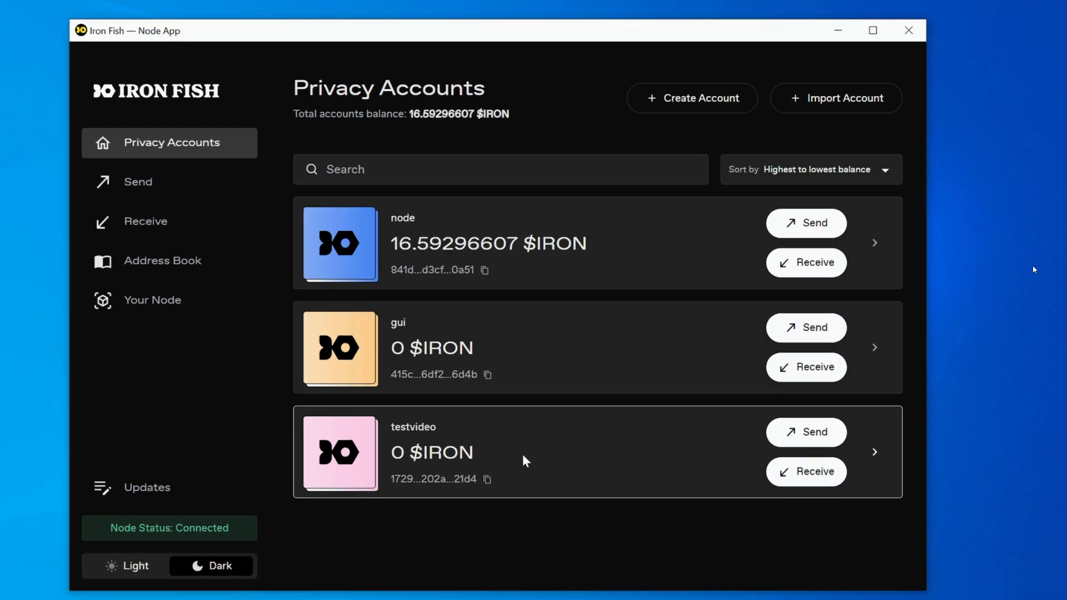
pyautogui.click(529, 434)
pyautogui.moveTo(712, 252); pyautogui.dragTo(737, 253)
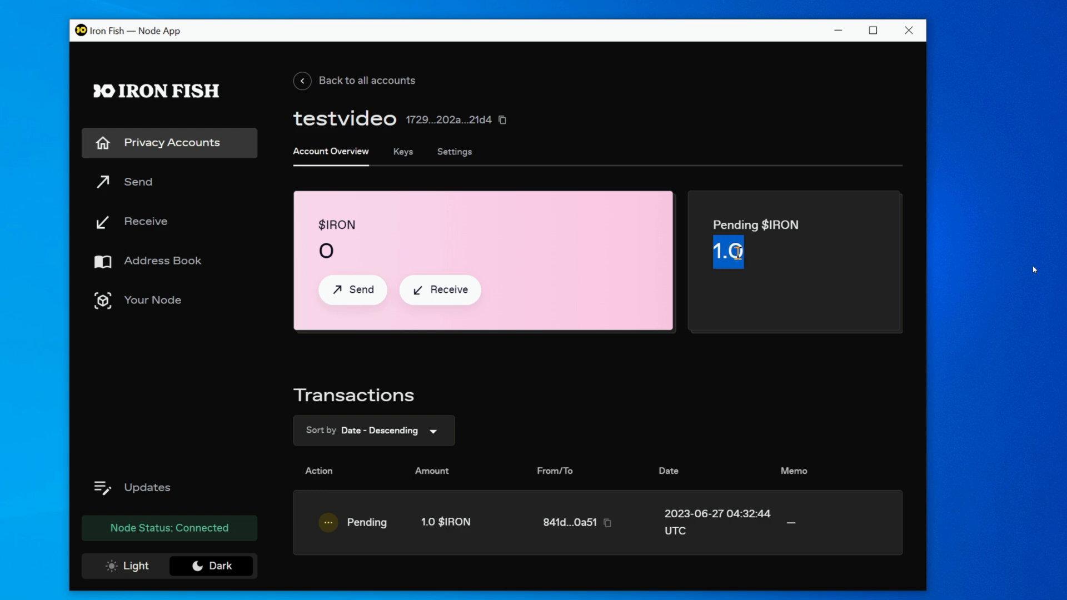
pyautogui.click(724, 295)
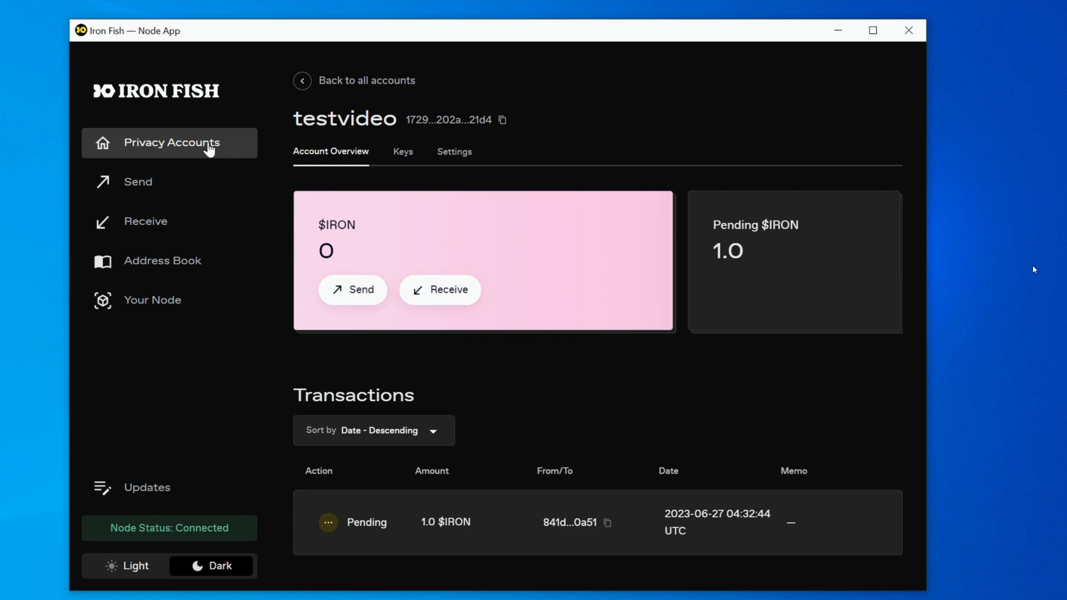
# Check the node account's pending balance and look through its transaction history for the outgoing transfer
pyautogui.click(209, 149)
pyautogui.click(478, 243)
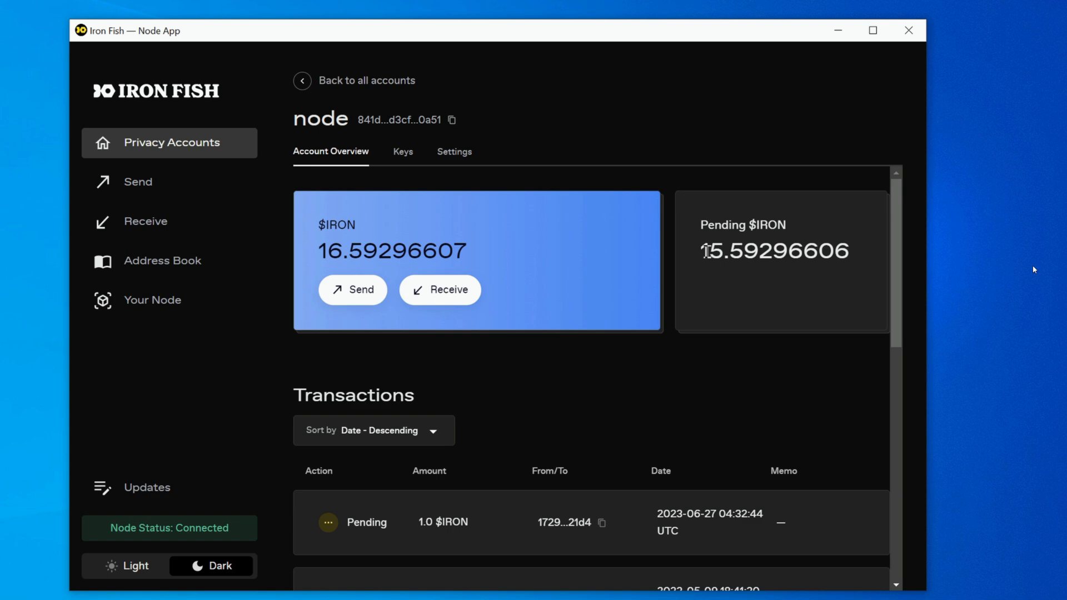
pyautogui.moveTo(708, 251); pyautogui.dragTo(842, 250)
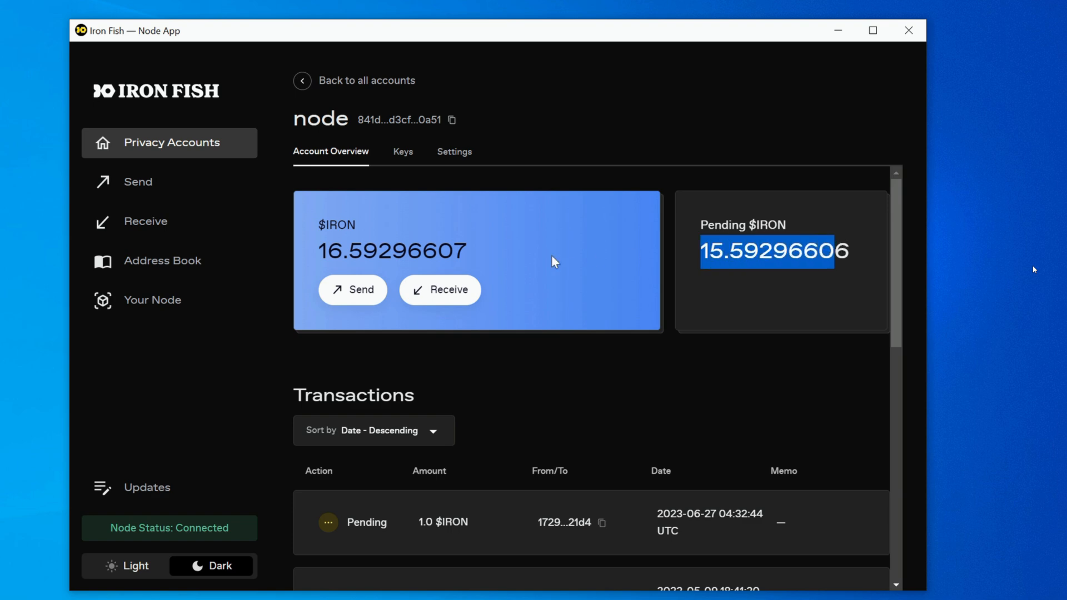
pyautogui.scroll(-4, 550, 333)
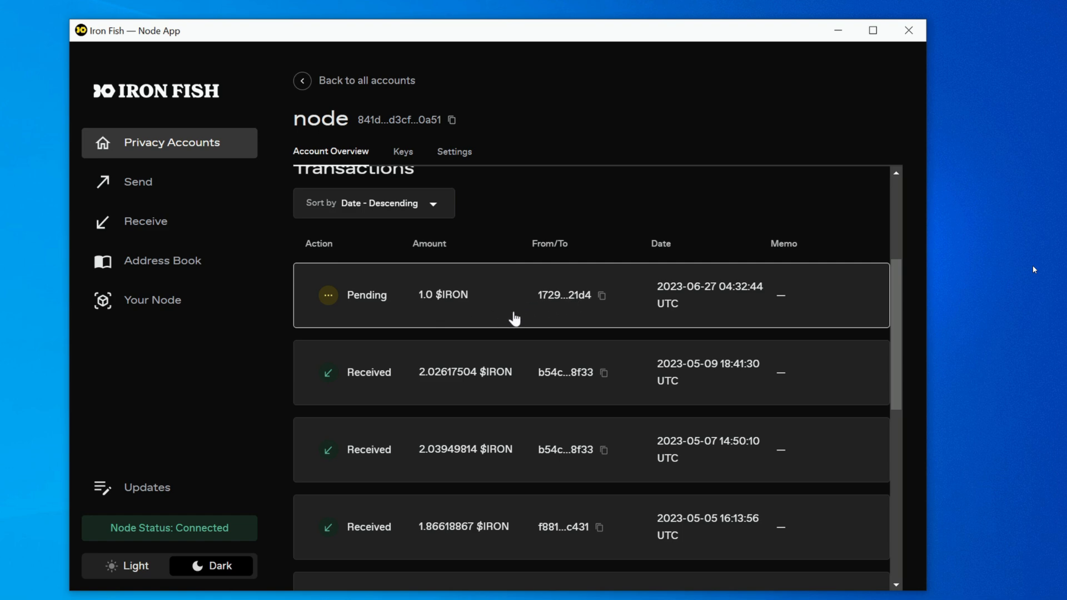
pyautogui.scroll(4, 505, 319)
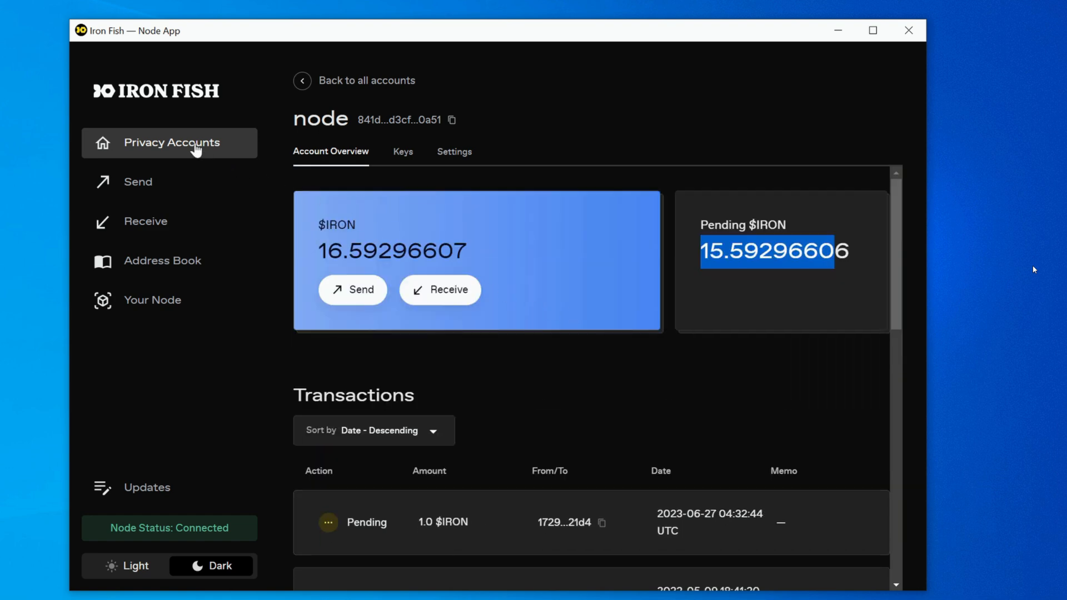
# Review the balances of all accounts and the received transfer in testvideo's overview, and return to Privacy Accounts
pyautogui.click(195, 148)
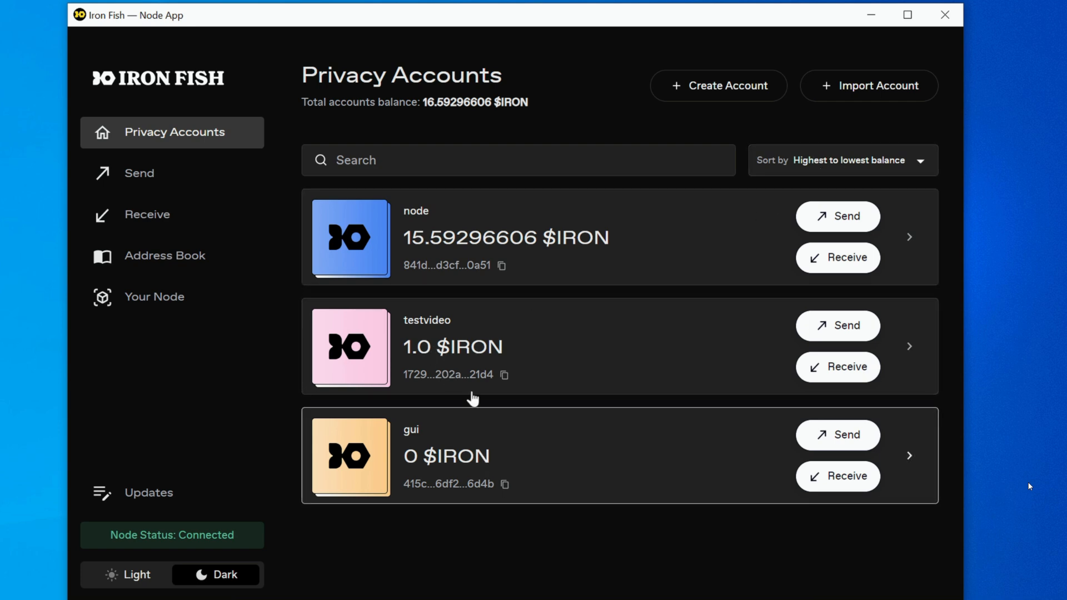
pyautogui.click(510, 347)
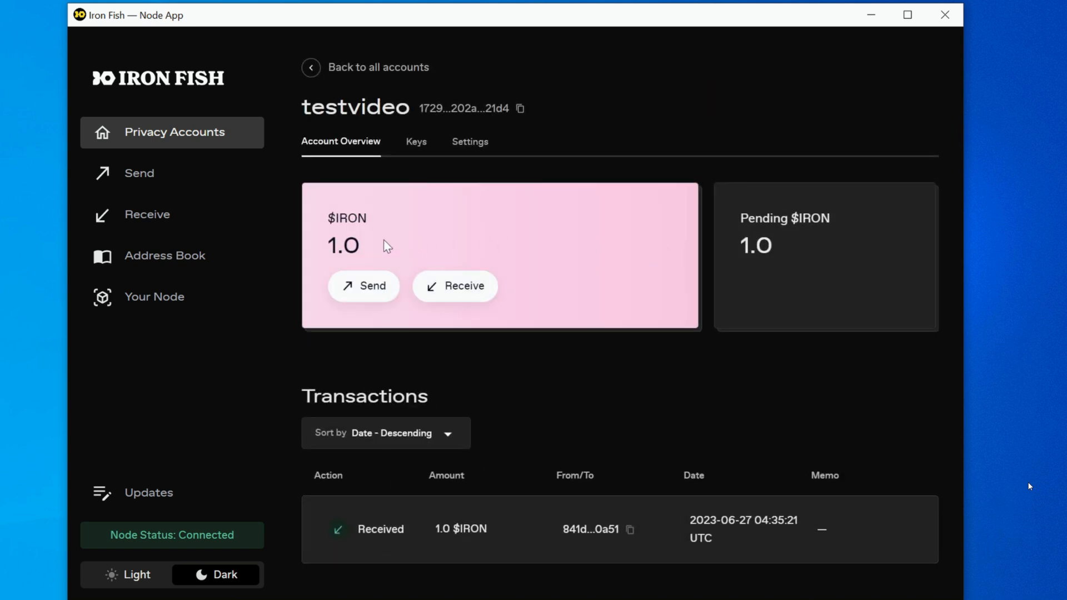
pyautogui.click(213, 139)
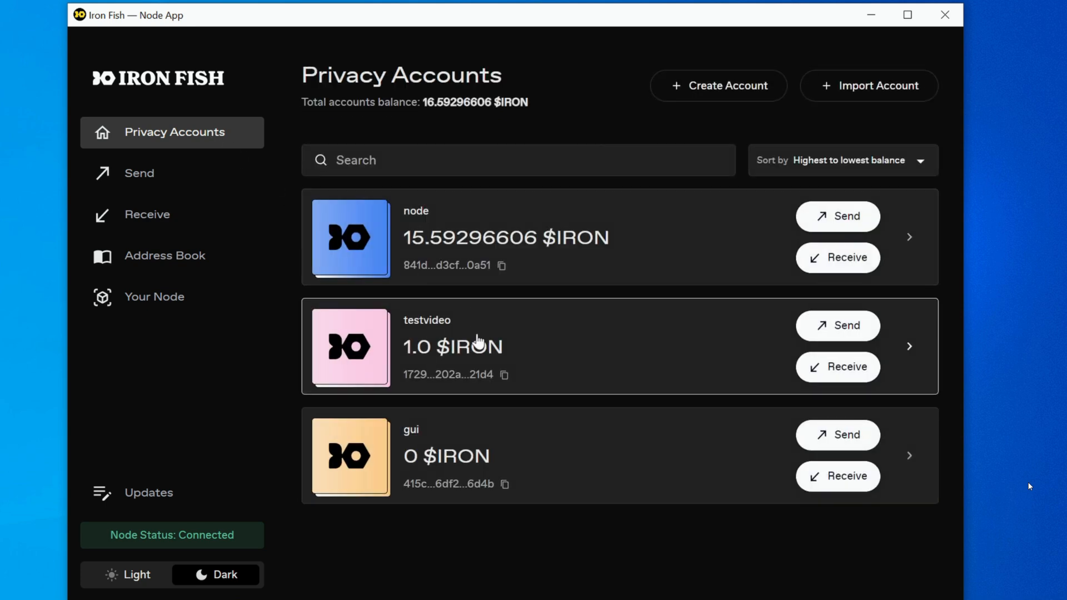
# Open the testvideo account's keys and reveal its mnemonic phrase
pyautogui.click(521, 342)
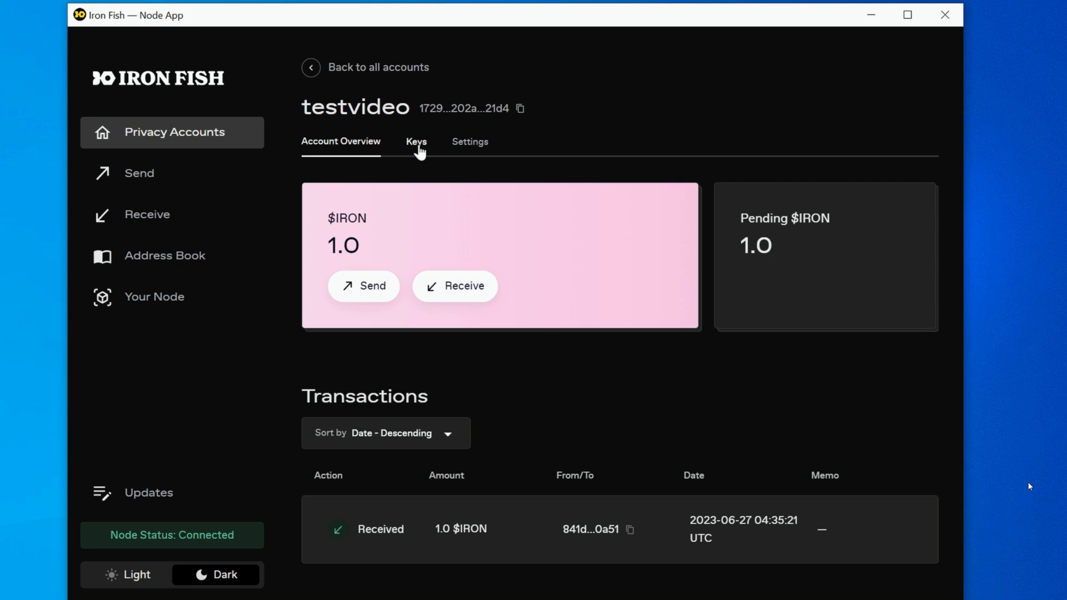
pyautogui.click(420, 151)
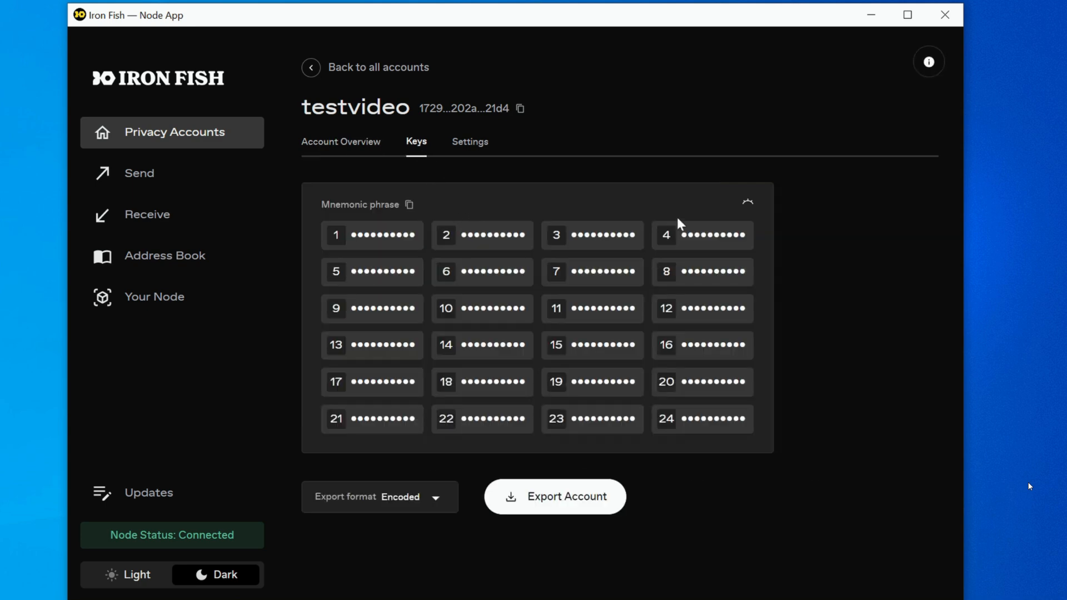
pyautogui.click(746, 206)
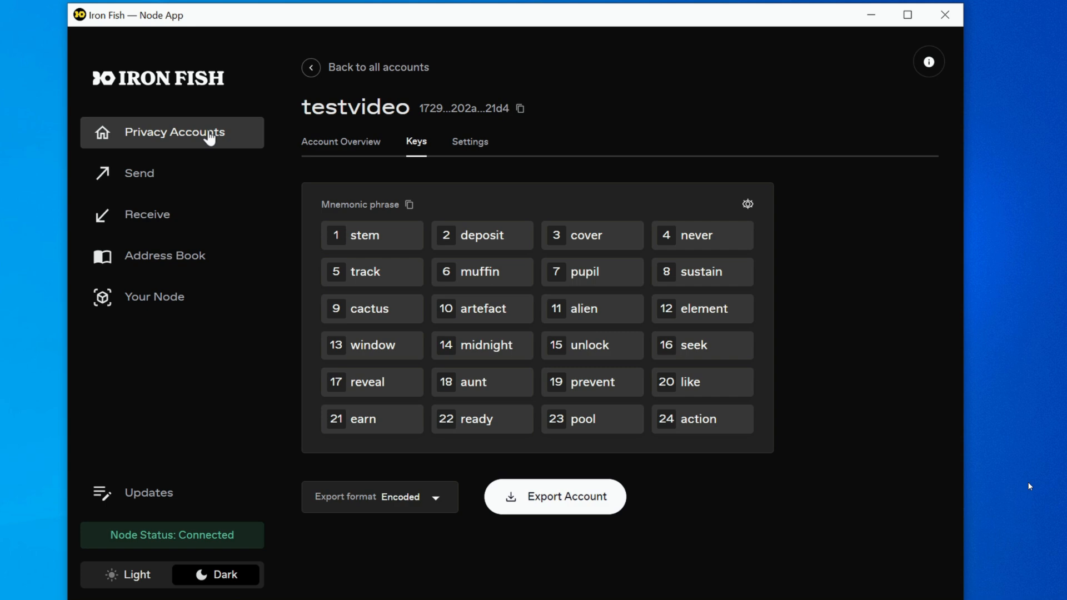
# Compare the transaction lists of the testvideo and node accounts to examine the completed transfer
pyautogui.click(210, 138)
pyautogui.click(518, 354)
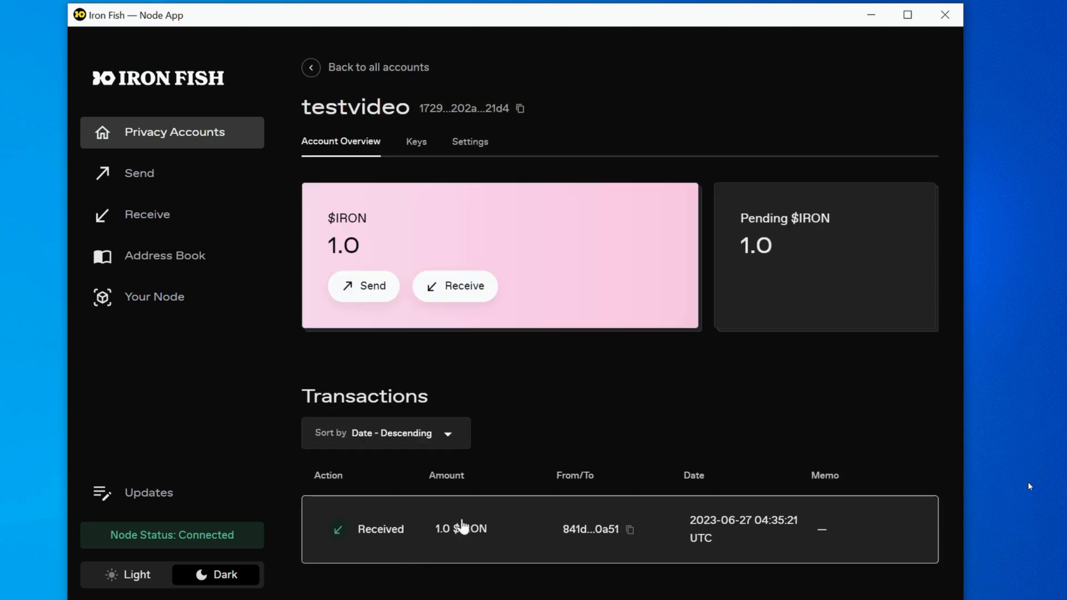
pyautogui.click(207, 135)
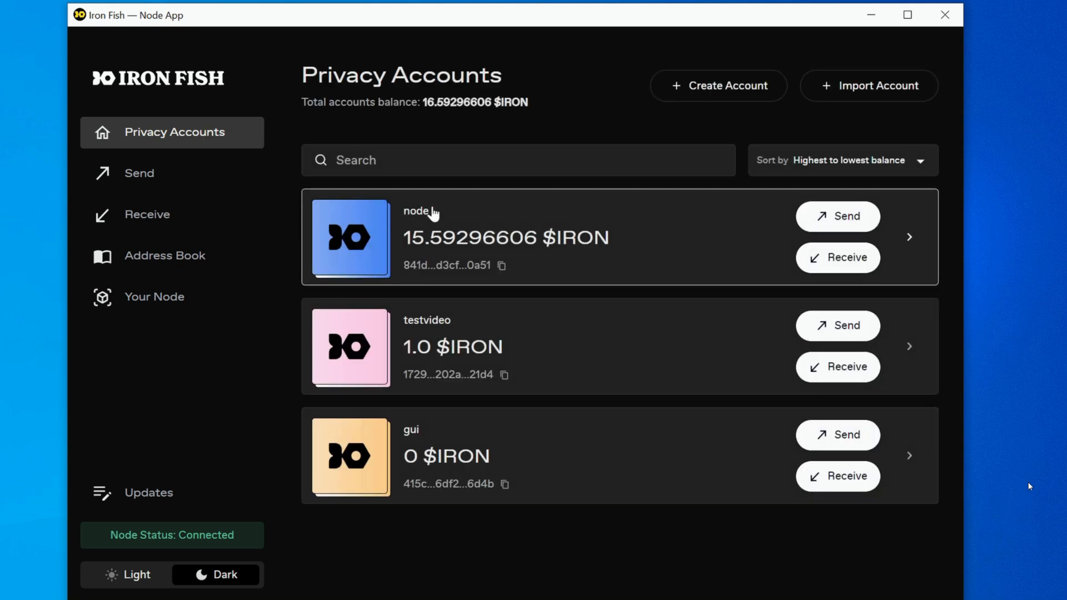
pyautogui.click(433, 213)
pyautogui.scroll(-3, 504, 409)
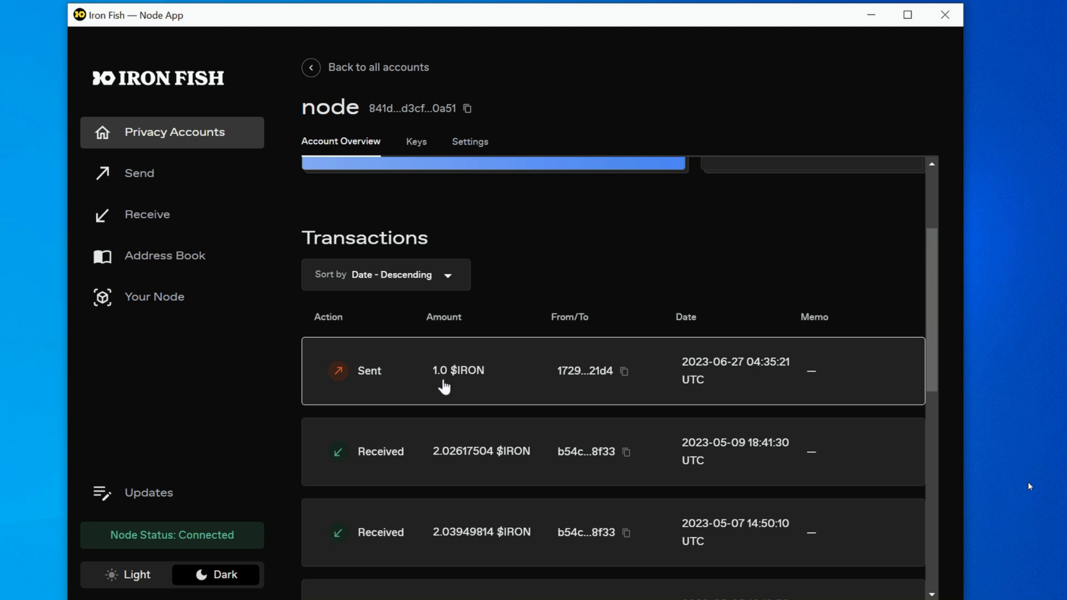
pyautogui.scroll(3, 445, 385)
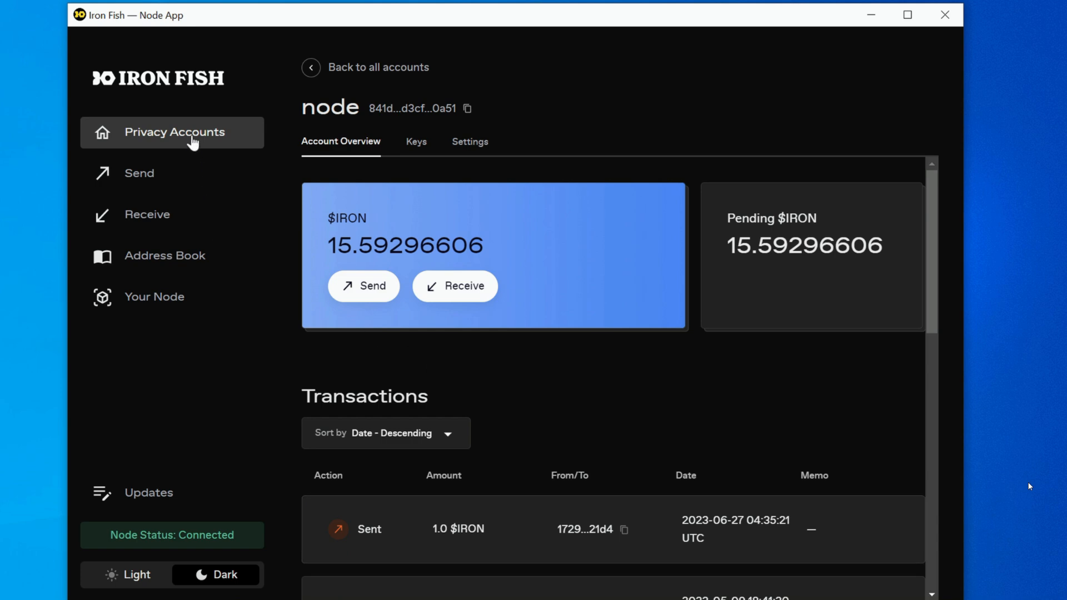
# Return to testvideo's keys from Privacy Accounts and reveal its mnemonic phrase once more
pyautogui.click(193, 139)
pyautogui.click(503, 332)
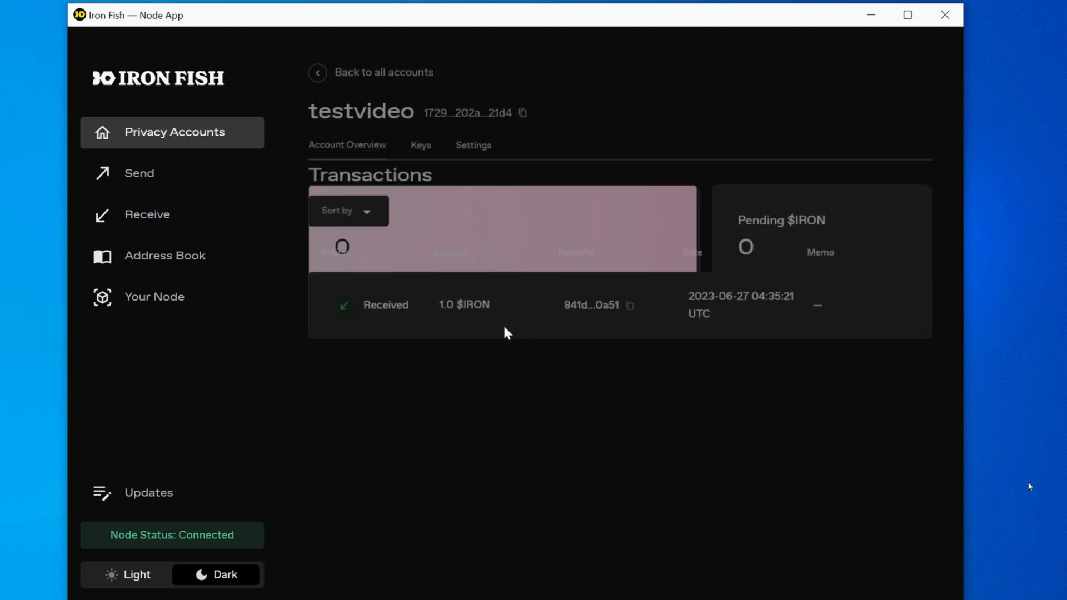
pyautogui.click(410, 144)
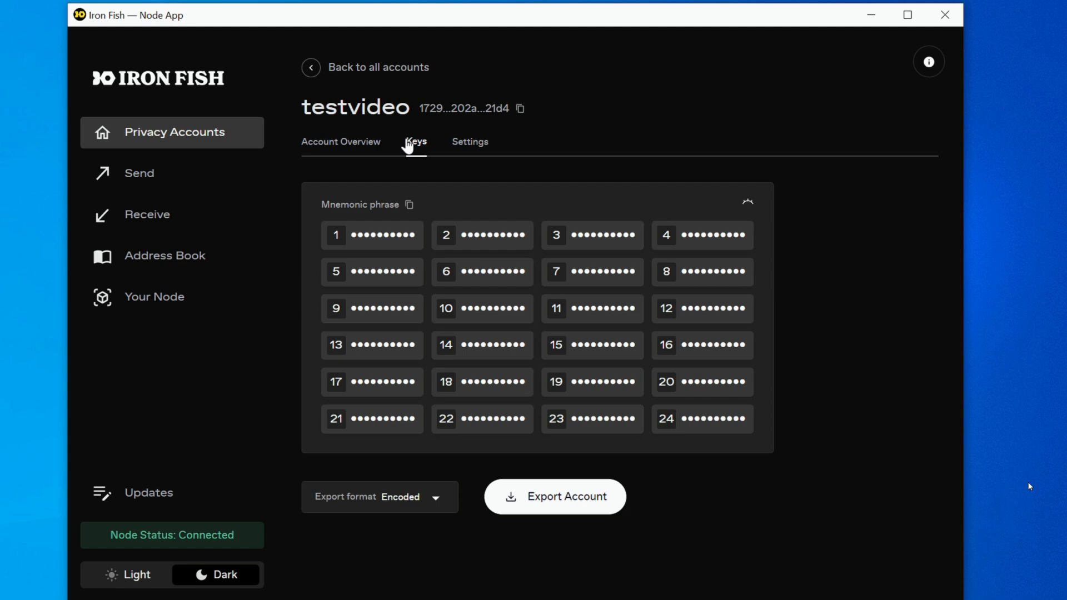
pyautogui.click(748, 205)
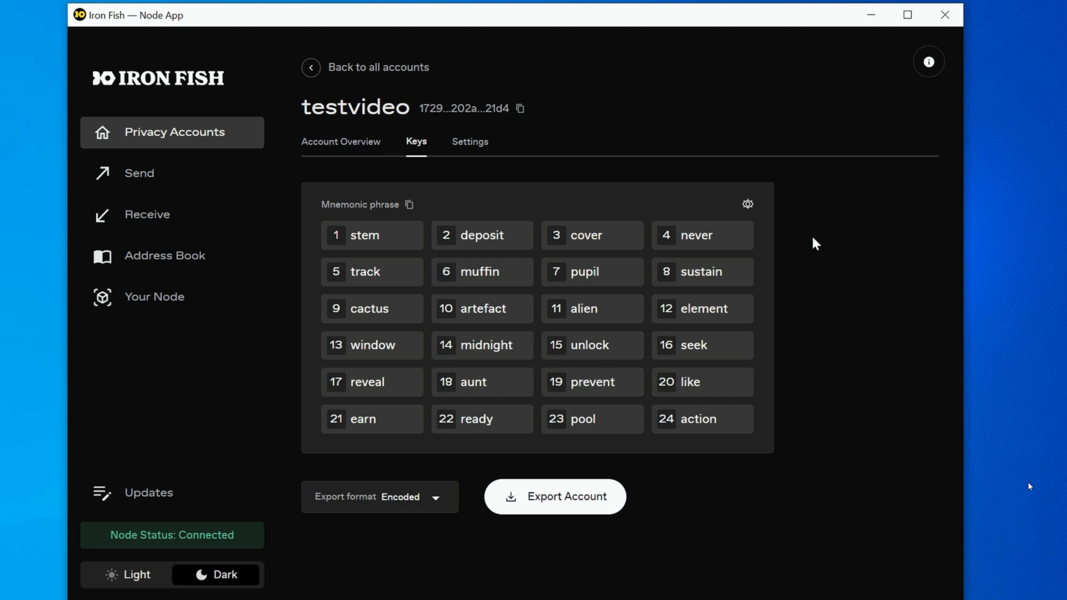
# Review the mnemonic phrase form for importing an account from Privacy Accounts, and close it without importing
pyautogui.click(206, 139)
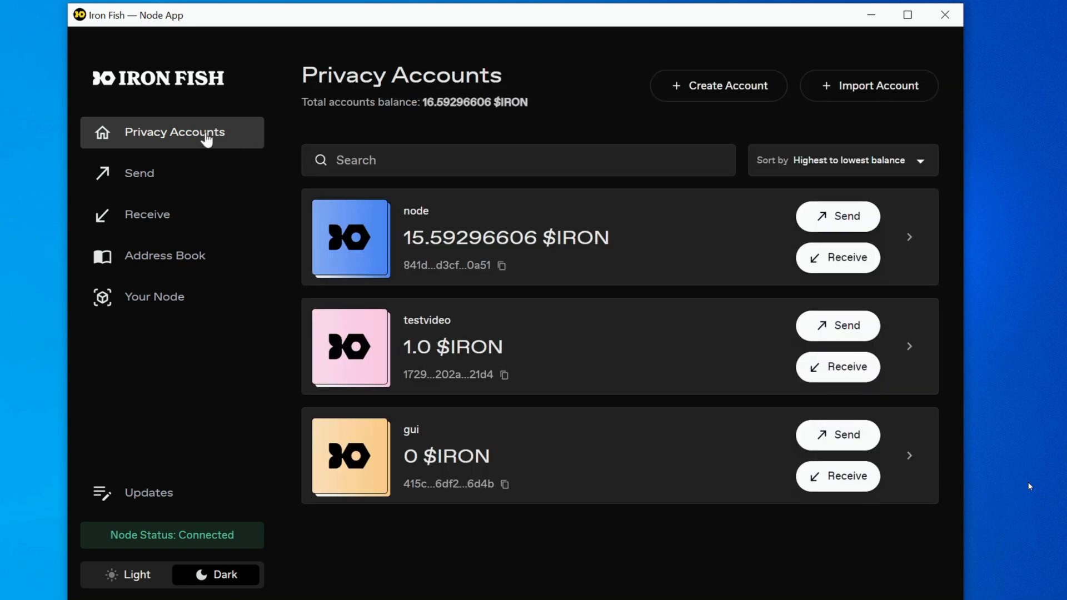
pyautogui.click(845, 91)
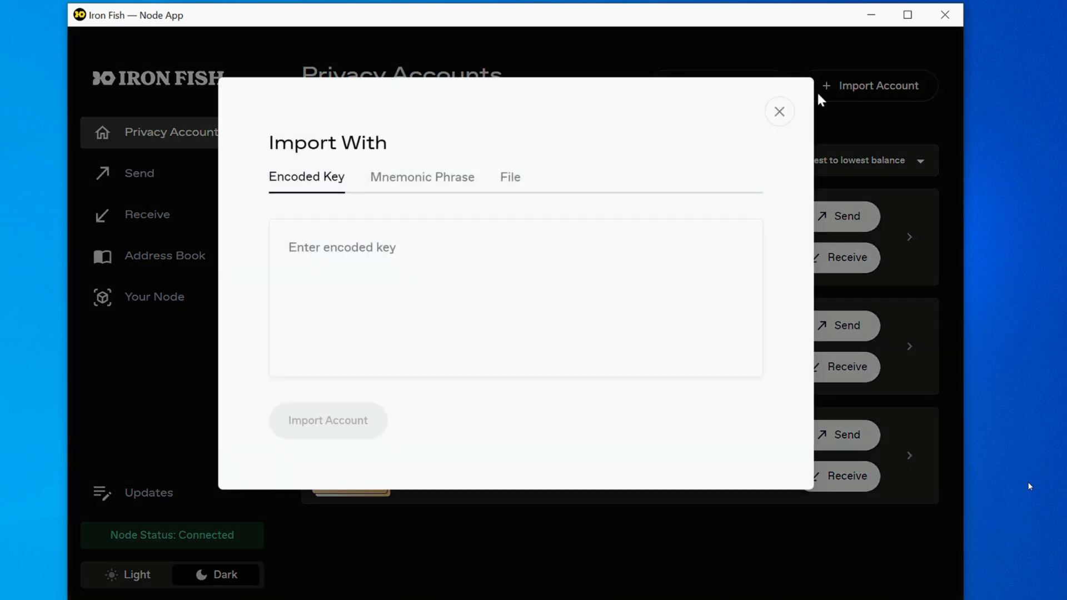
pyautogui.click(435, 179)
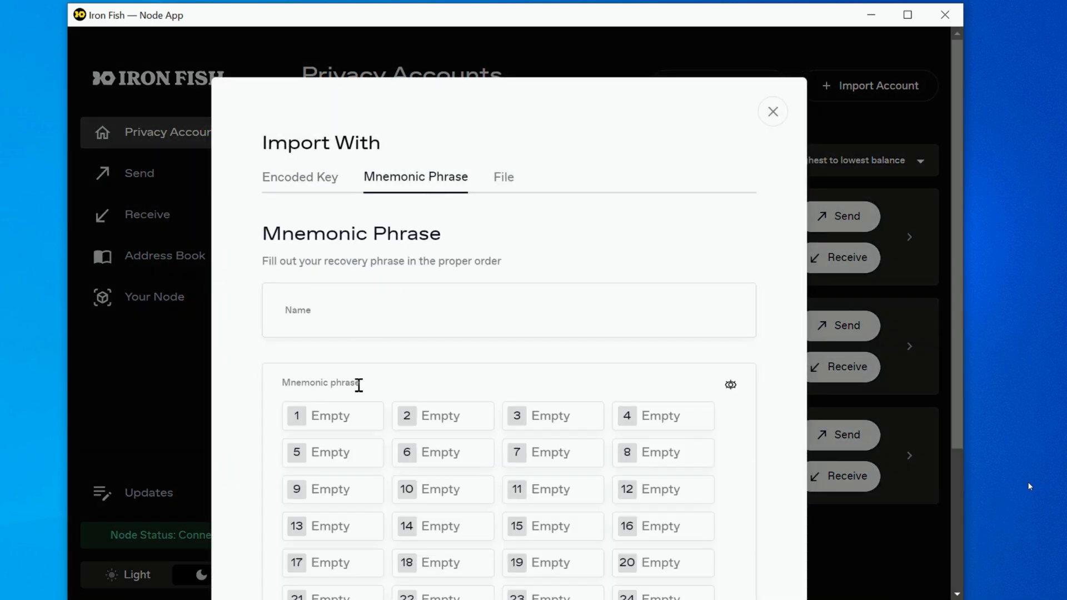
pyautogui.scroll(-3, 355, 378)
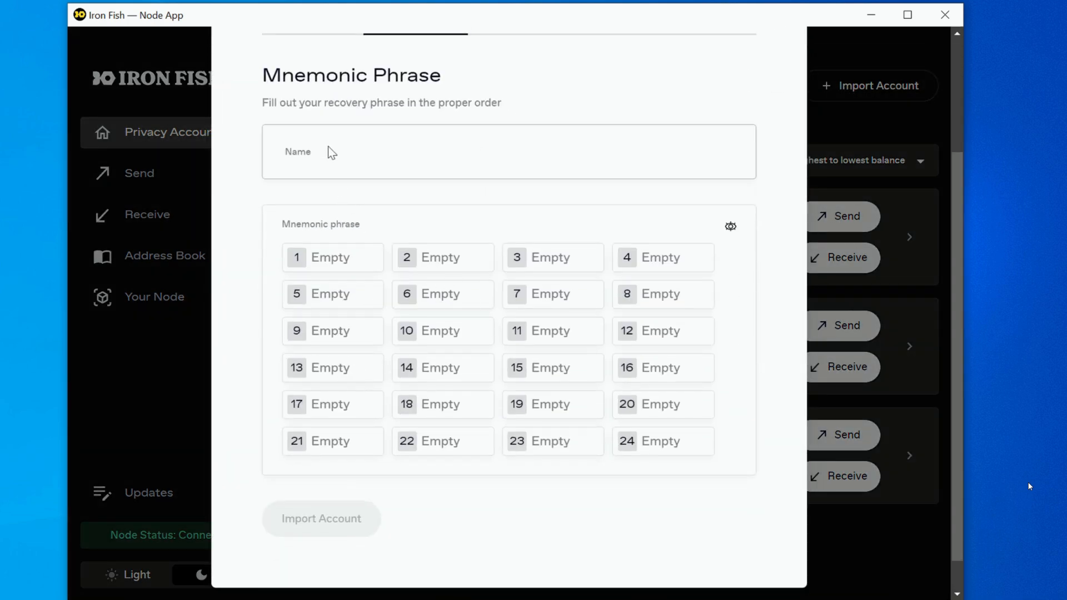
pyautogui.scroll(3, 389, 302)
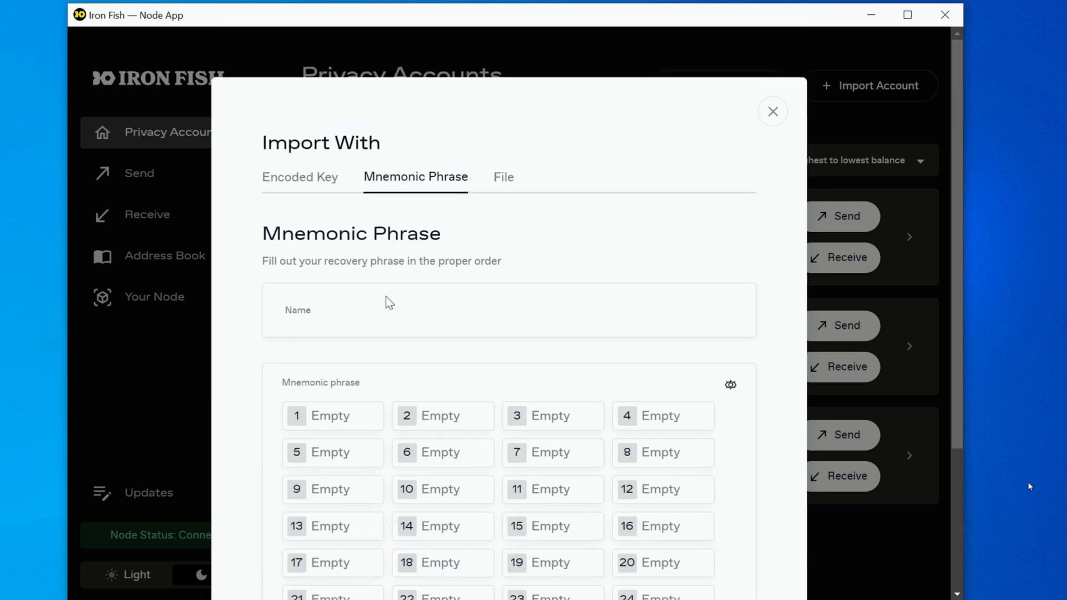
pyautogui.click(772, 113)
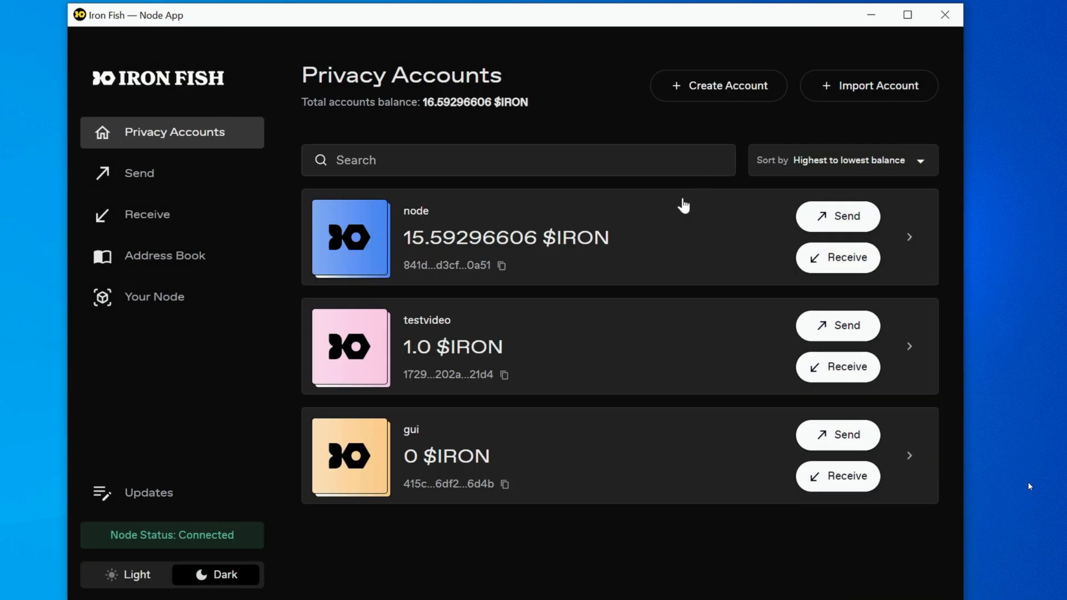